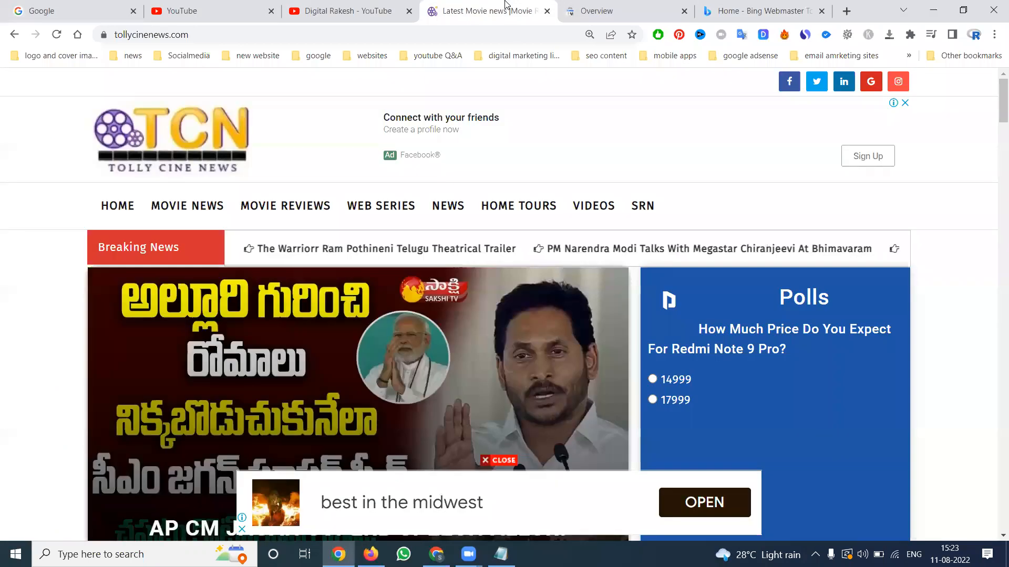
Open the Karthikeya 2 Telugu Trailer Nikhil Hero post from the Movie News category and copy its page URL
{"action": "left_click", "coordinate": [200, 206]}
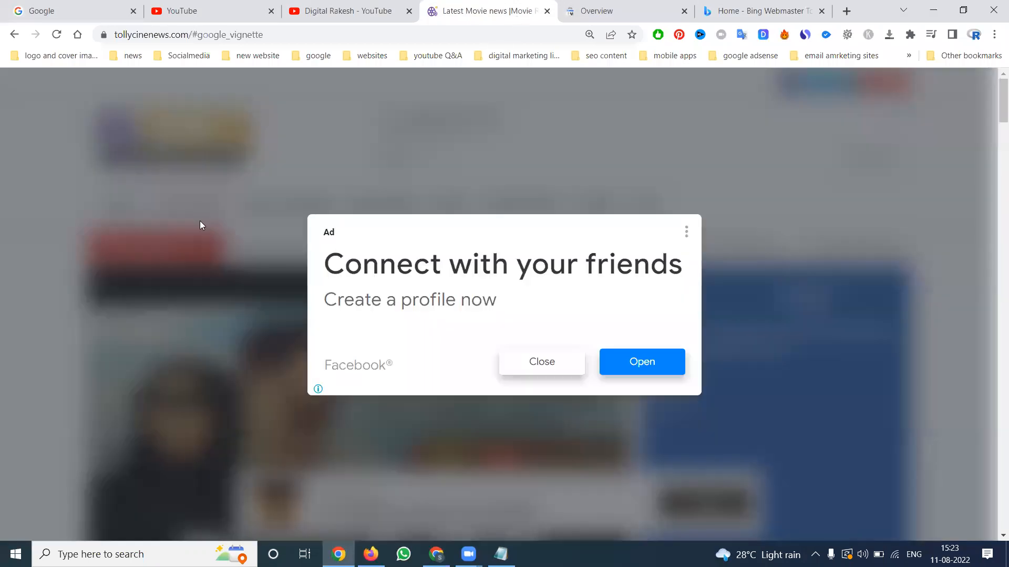
{"action": "double_click", "coordinate": [66, 236]}
{"action": "scroll", "coordinate": [67, 246], "scroll_direction": "down", "scroll_amount": 7}
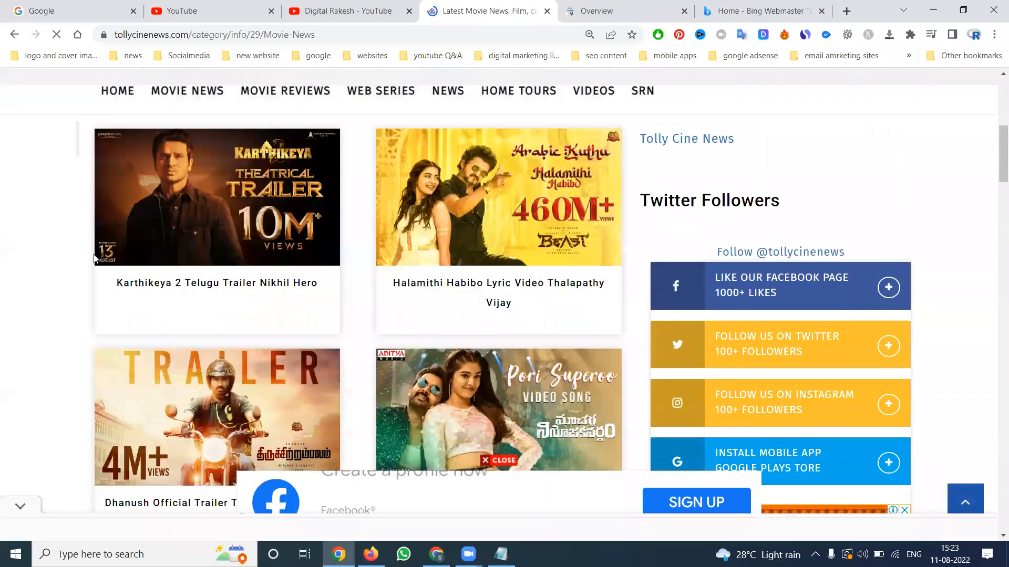
{"action": "left_click", "coordinate": [186, 200]}
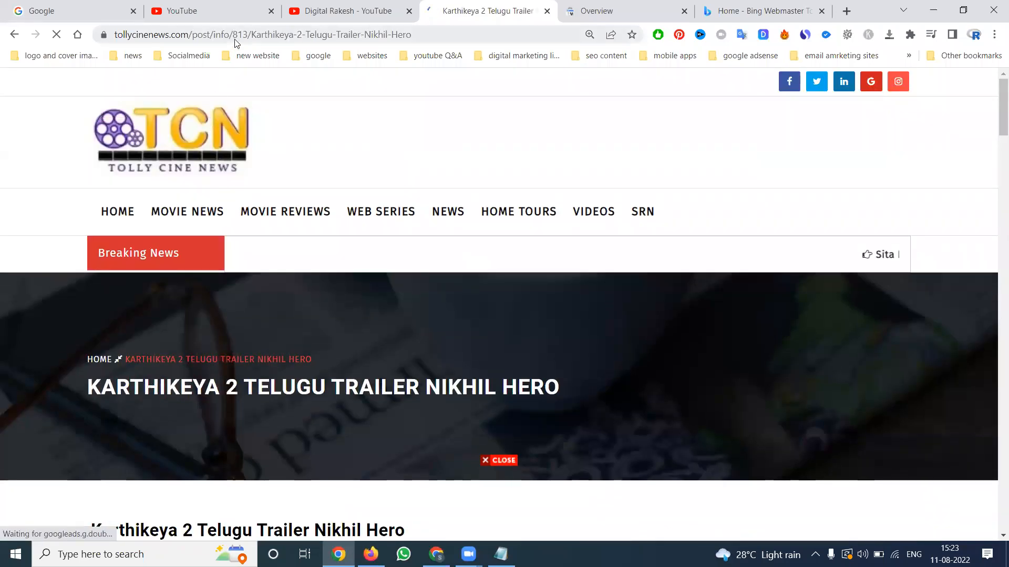
{"action": "left_click", "coordinate": [235, 37]}
{"action": "key", "text": "ctrl+c"}
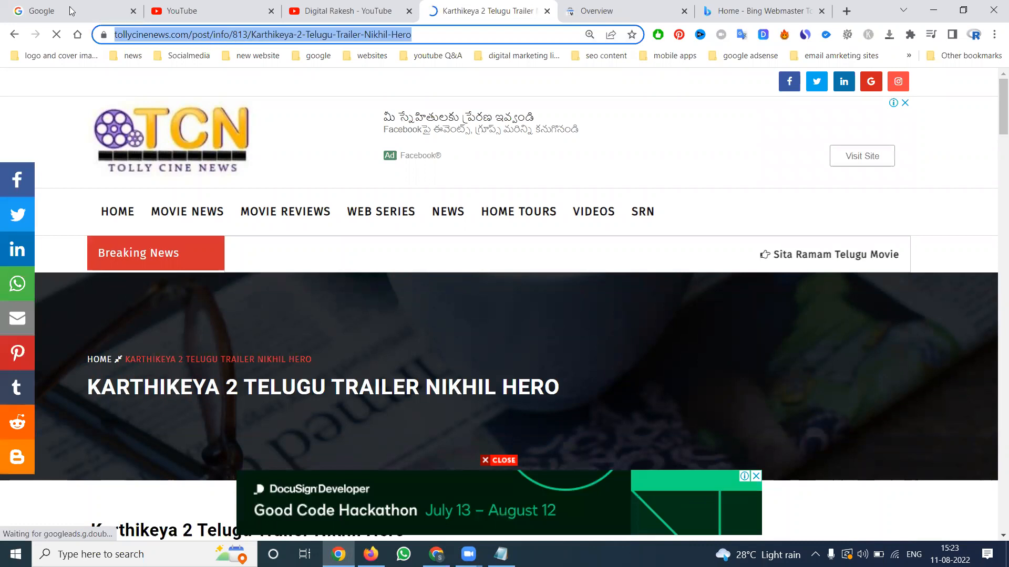
Search Google for the copied Karthikeya 2 post URL to check whether it is indexed
{"action": "left_click", "coordinate": [74, 11]}
{"action": "left_click", "coordinate": [409, 221]}
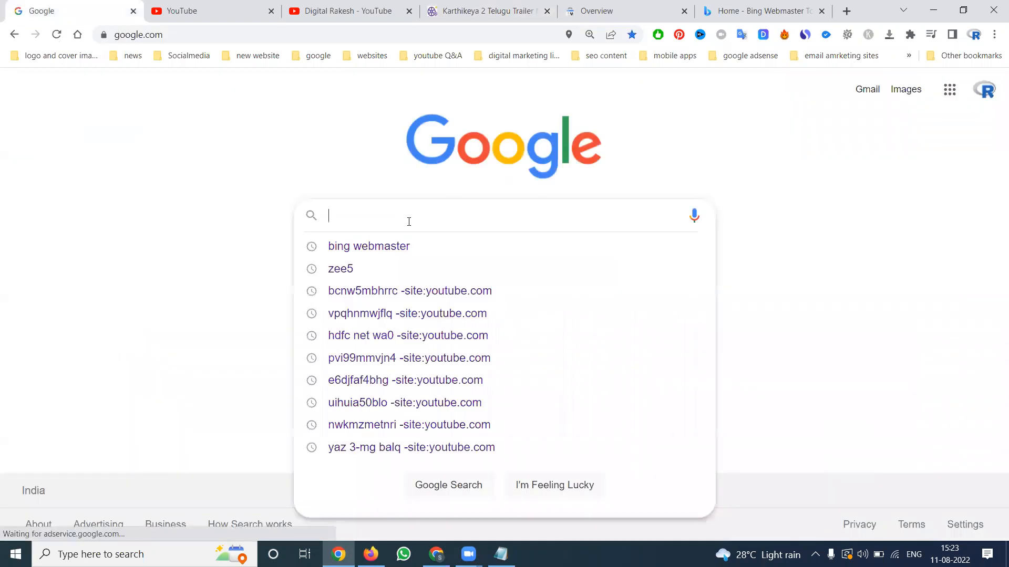
{"action": "key", "text": "ctrl+v"}
{"action": "key", "text": "Return"}
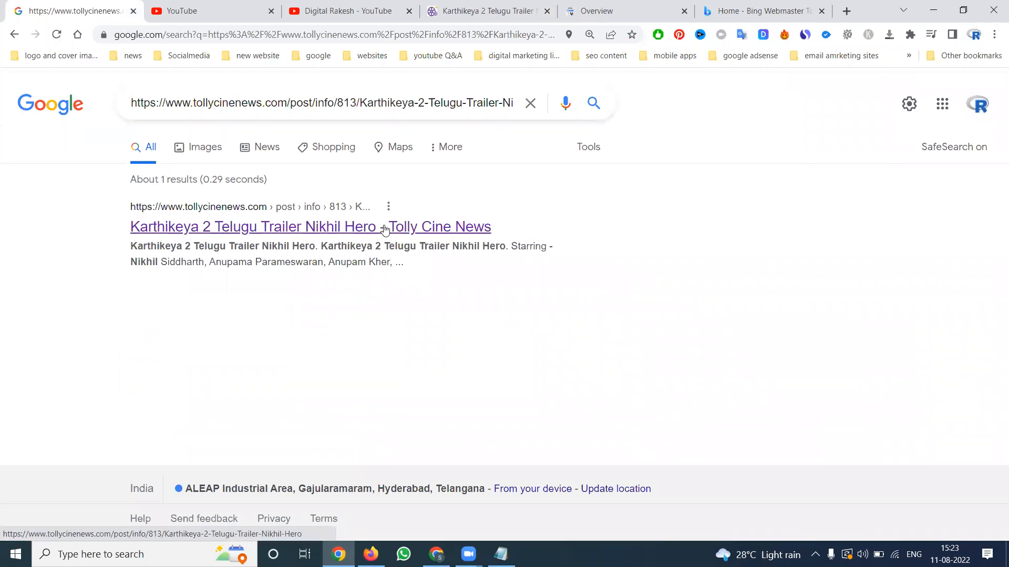
Open the Brundhavanam Adi Andharidi Ep 3 post from the site's Web Series category and copy its page URL
{"action": "left_click", "coordinate": [453, 18]}
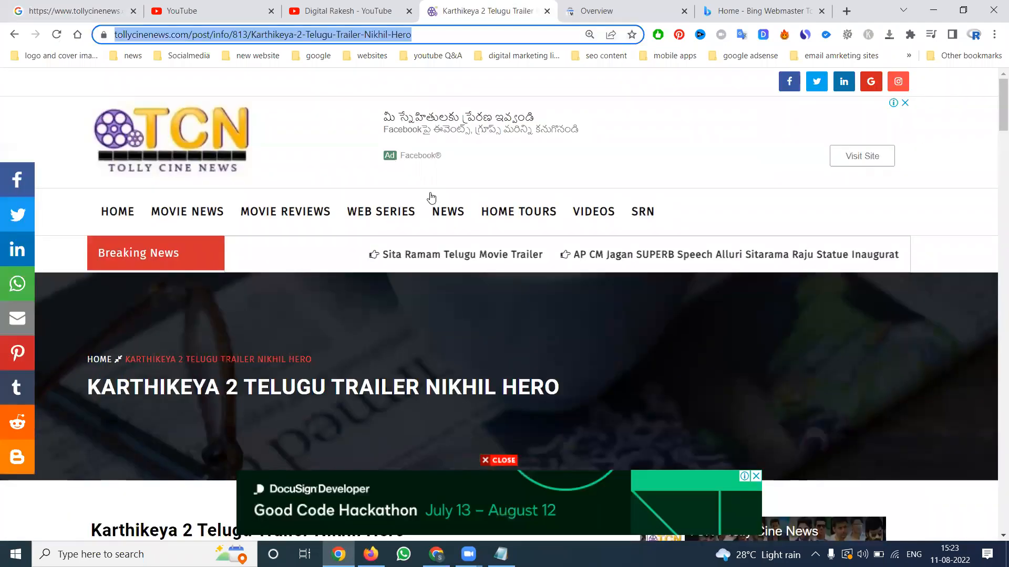
{"action": "left_click", "coordinate": [406, 212]}
{"action": "left_click", "coordinate": [406, 211]}
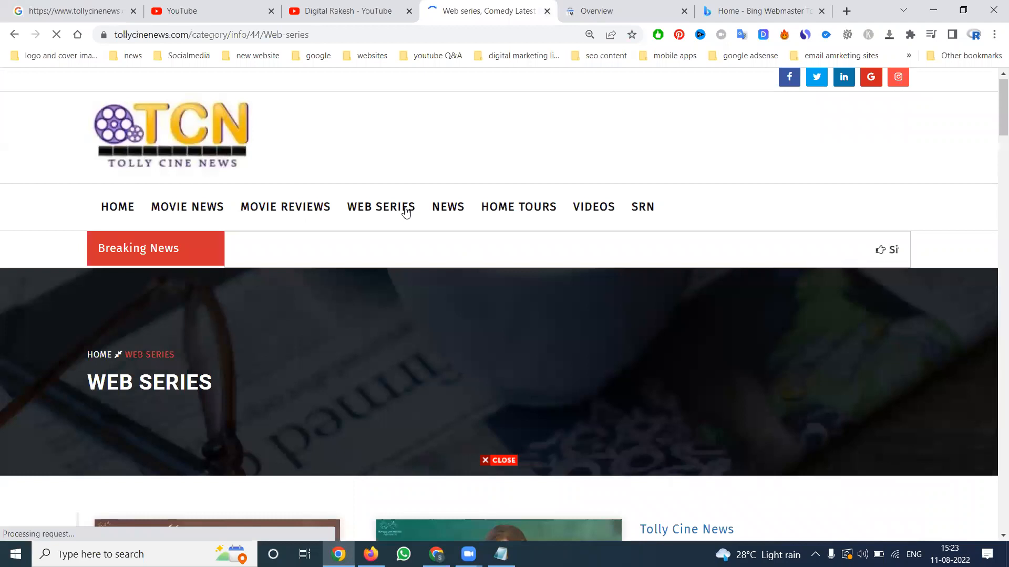
{"action": "scroll", "coordinate": [254, 323], "scroll_direction": "down", "scroll_amount": 5}
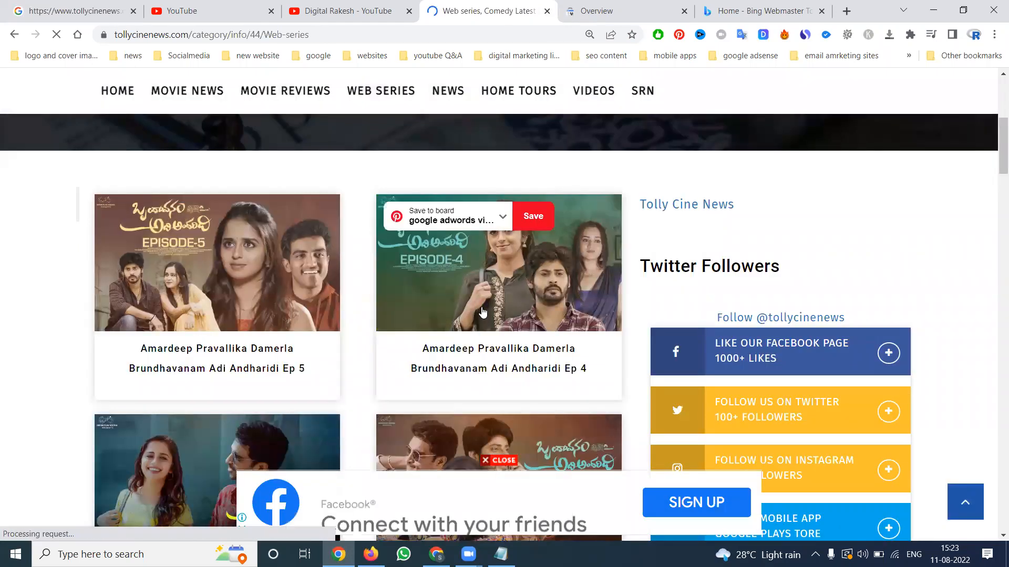
{"action": "scroll", "coordinate": [246, 307], "scroll_direction": "down", "scroll_amount": 5}
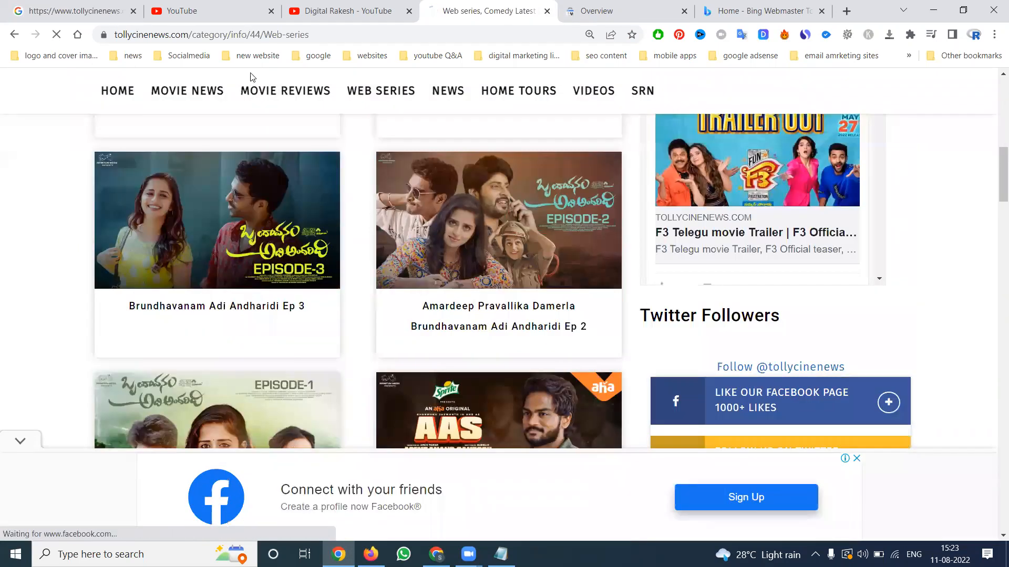
{"action": "left_click", "coordinate": [252, 37]}
{"action": "key", "text": "ctrl+c"}
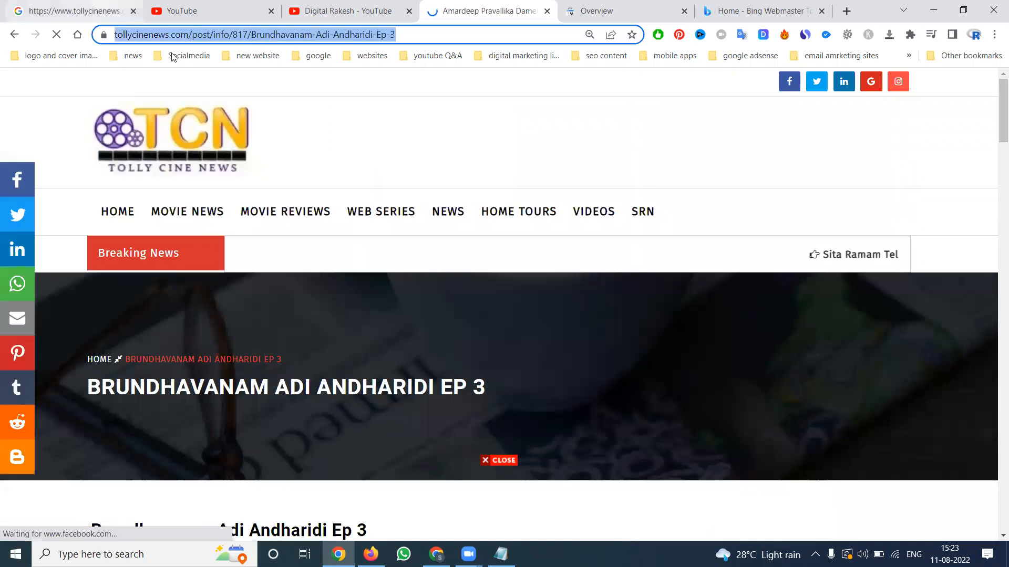
Search Google for the copied Brundhavanam Adi Andharidi Ep 3 URL, replacing the previous query
{"action": "left_click", "coordinate": [74, 11]}
{"action": "triple_click", "coordinate": [275, 105]}
{"action": "key", "text": "ctrl+v"}
{"action": "key", "text": "Return"}
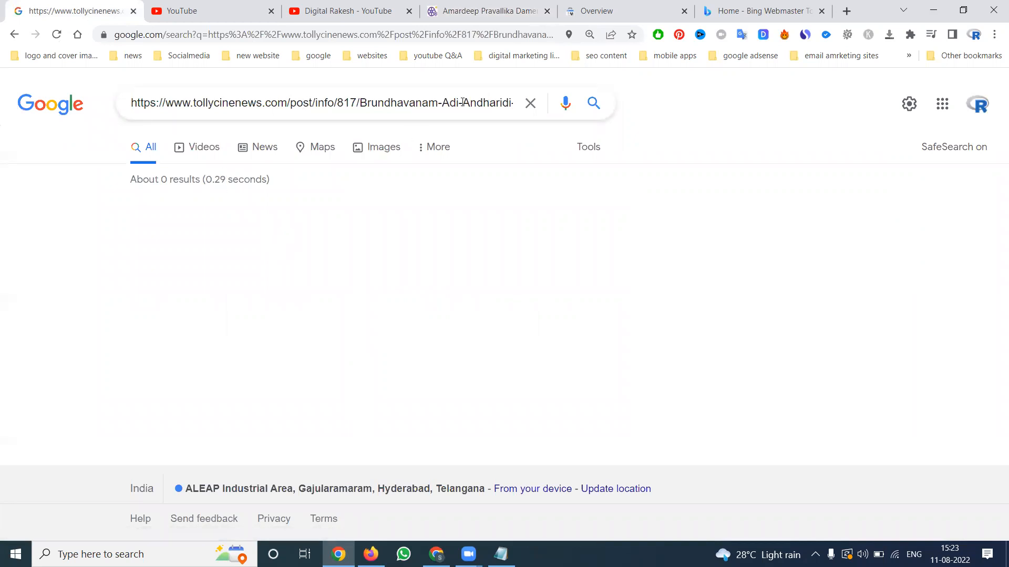
Open bing.com in a new browser tab and search for the copied Brundhavanam Adi Andharidi Ep 3 URL
{"action": "left_click", "coordinate": [614, 6]}
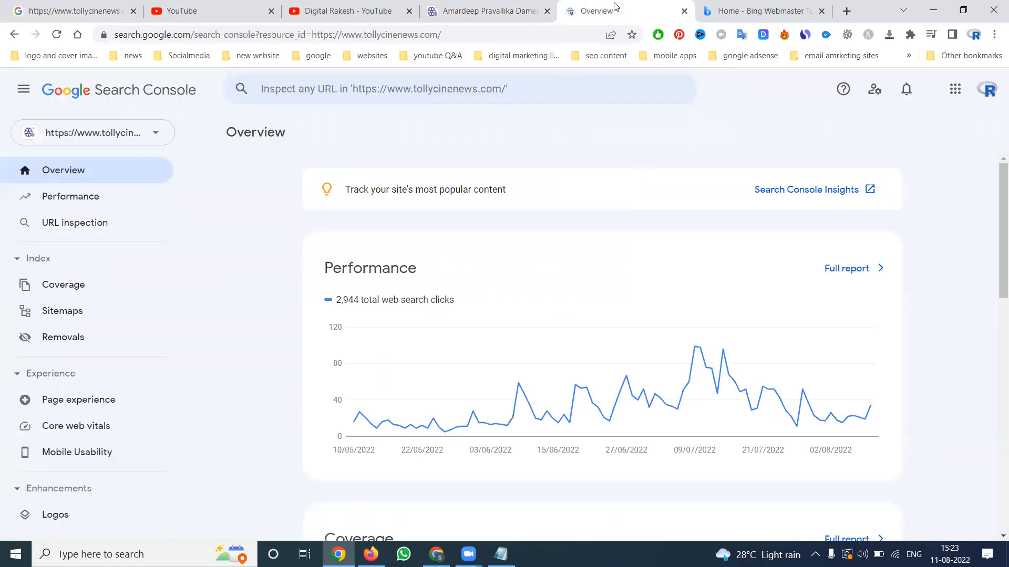
{"action": "left_click", "coordinate": [724, 11]}
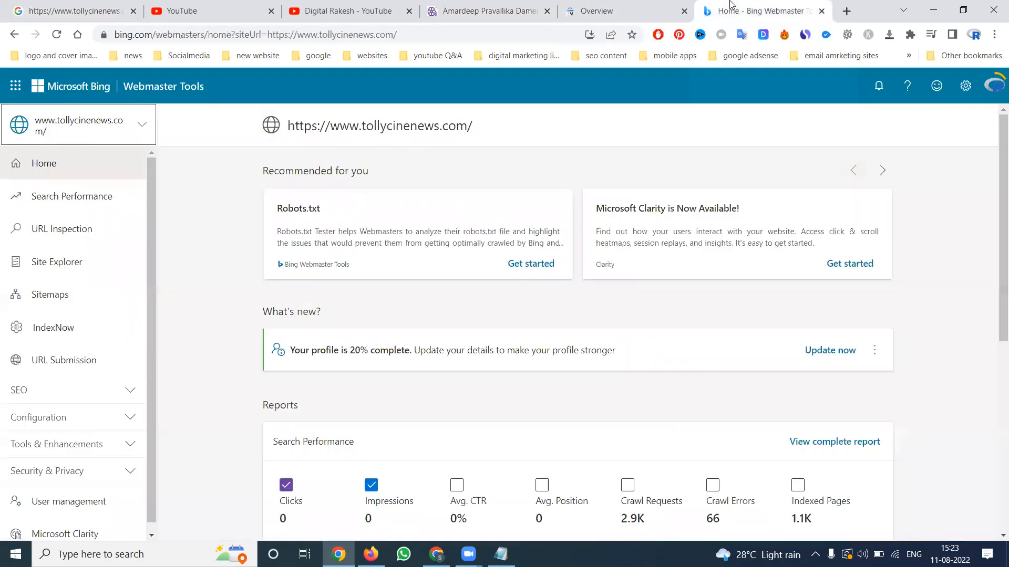
{"action": "left_click", "coordinate": [847, 10]}
{"action": "type", "text": "bin"}
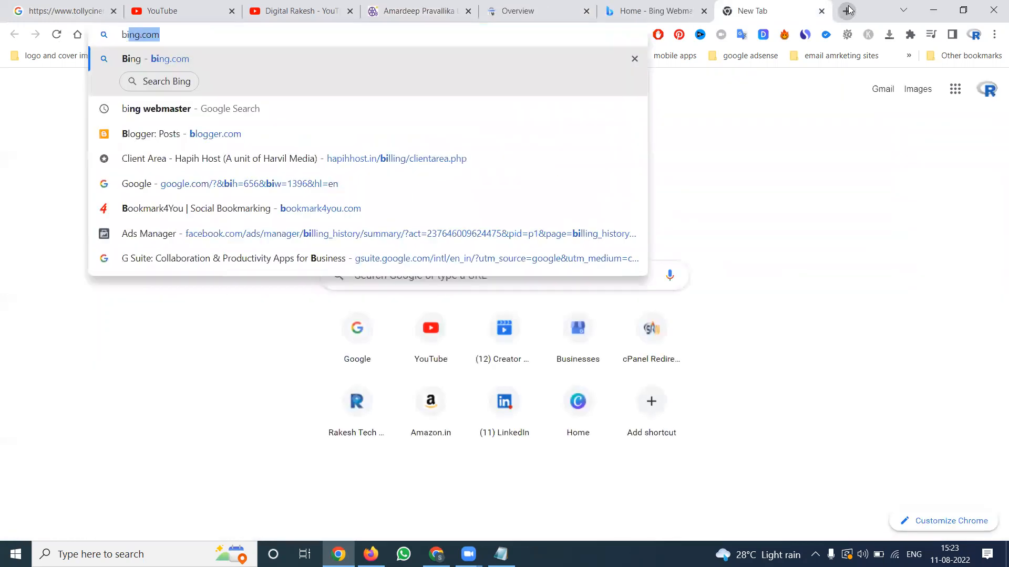
{"action": "type", "text": "g"}
{"action": "key", "text": "Return"}
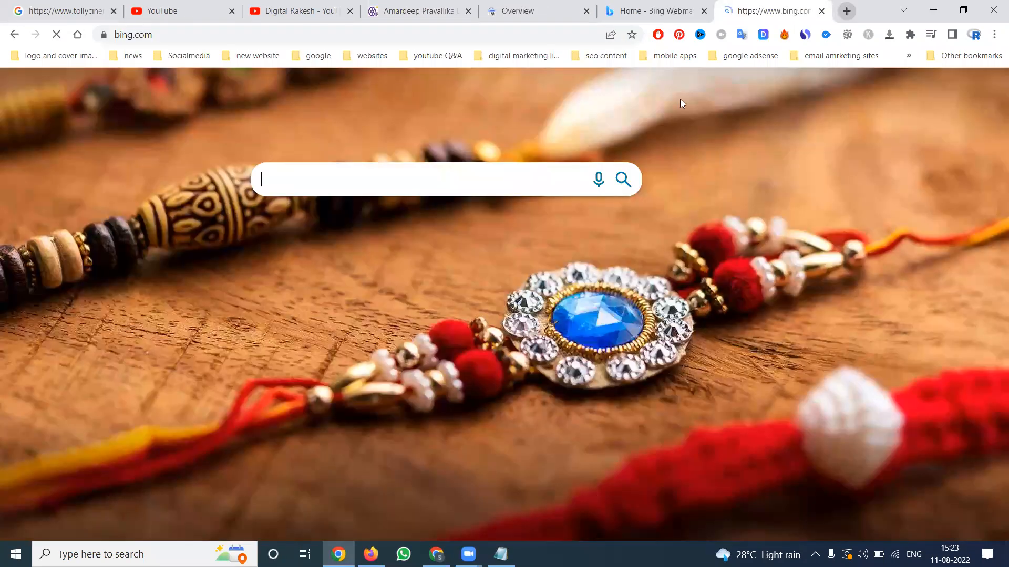
{"action": "key", "text": "ctrl+v"}
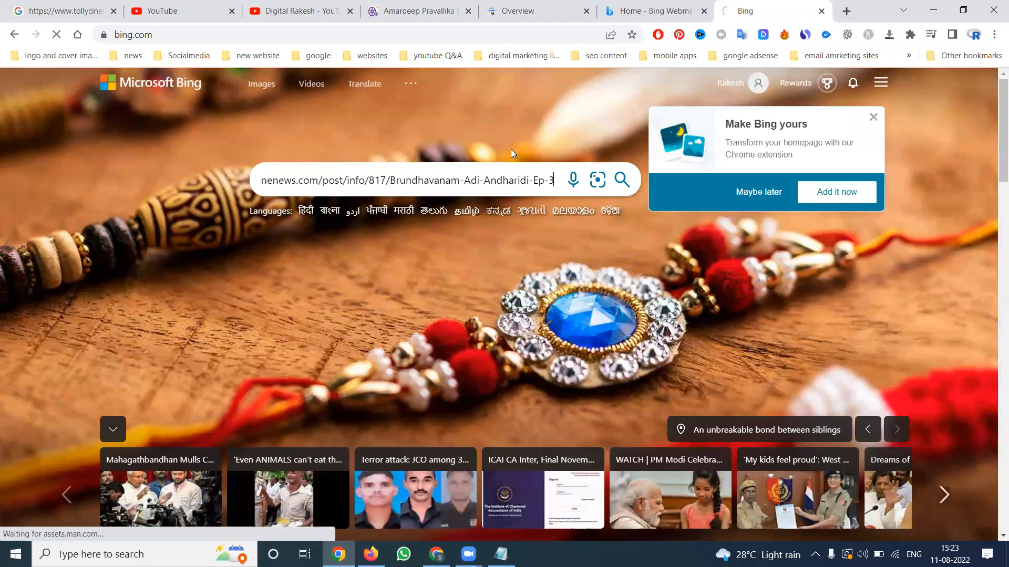
{"action": "key", "text": "Return"}
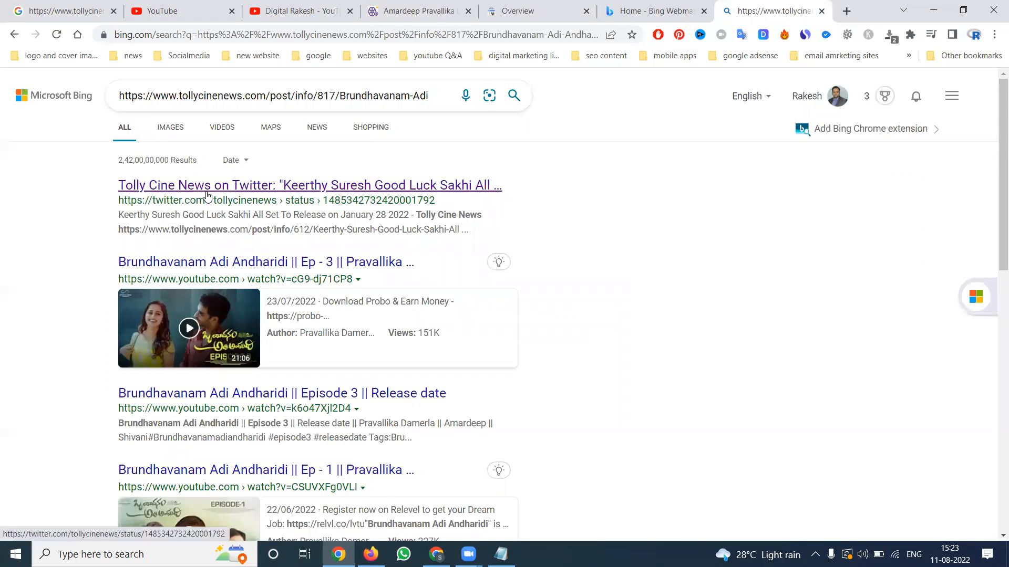
{"action": "left_click", "coordinate": [620, 12]}
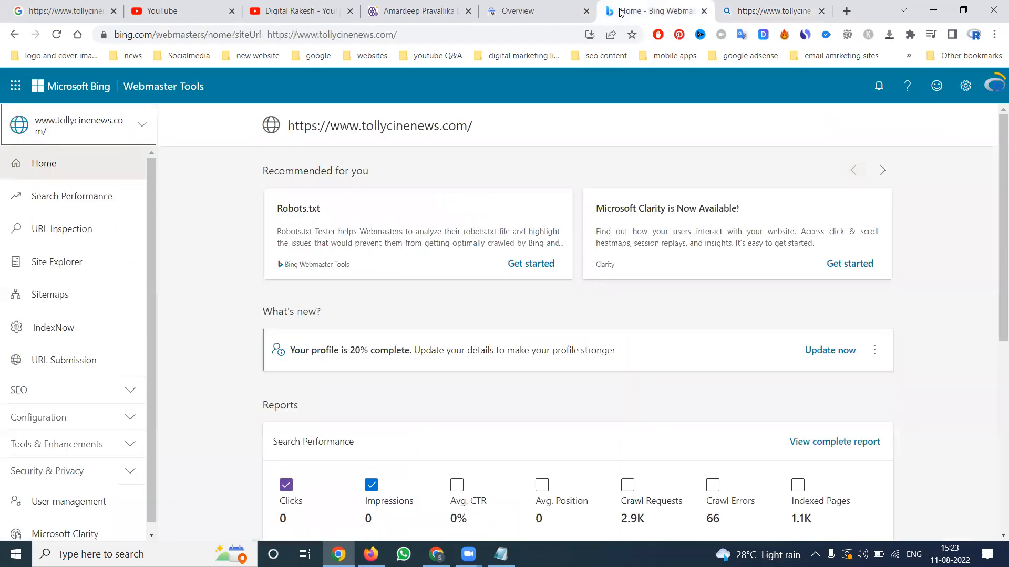
{"action": "left_click", "coordinate": [70, 230]}
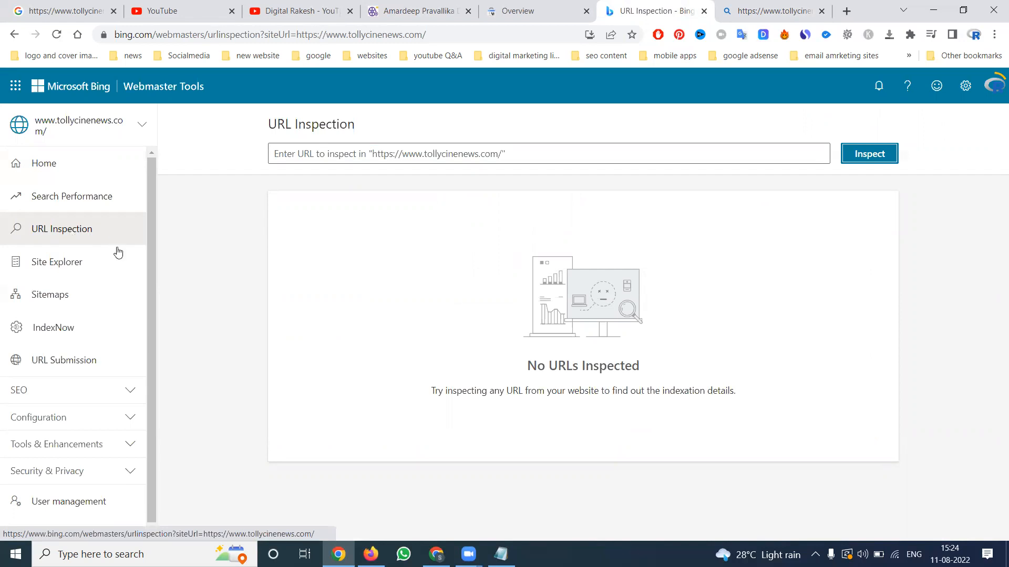
{"action": "left_click", "coordinate": [299, 153]}
{"action": "type", "text": "https://www.tollycinenews.com/post/info/817/Brundhavanam-Adi-Andharidi-Ep-3"}
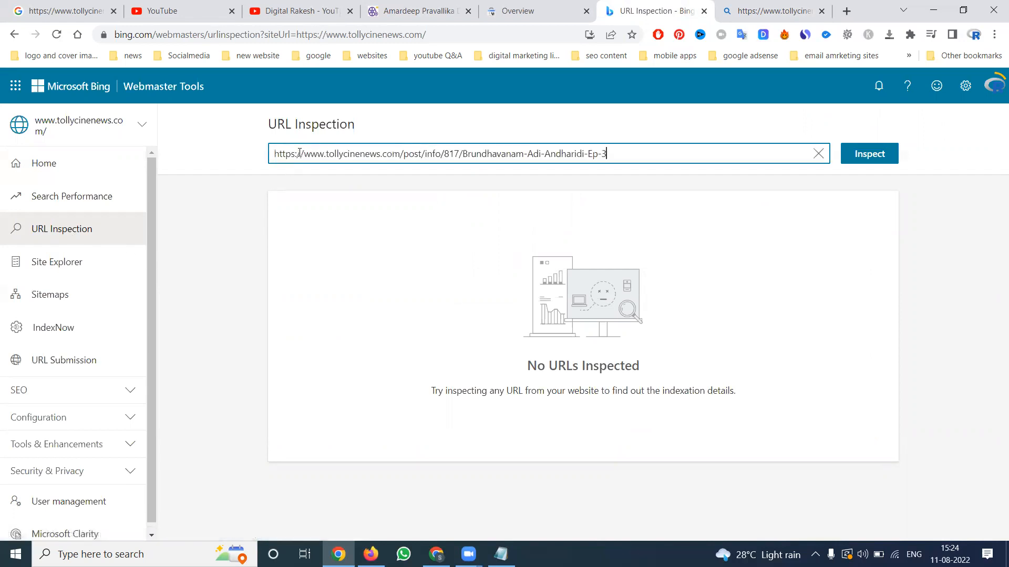
{"action": "left_click", "coordinate": [871, 153]}
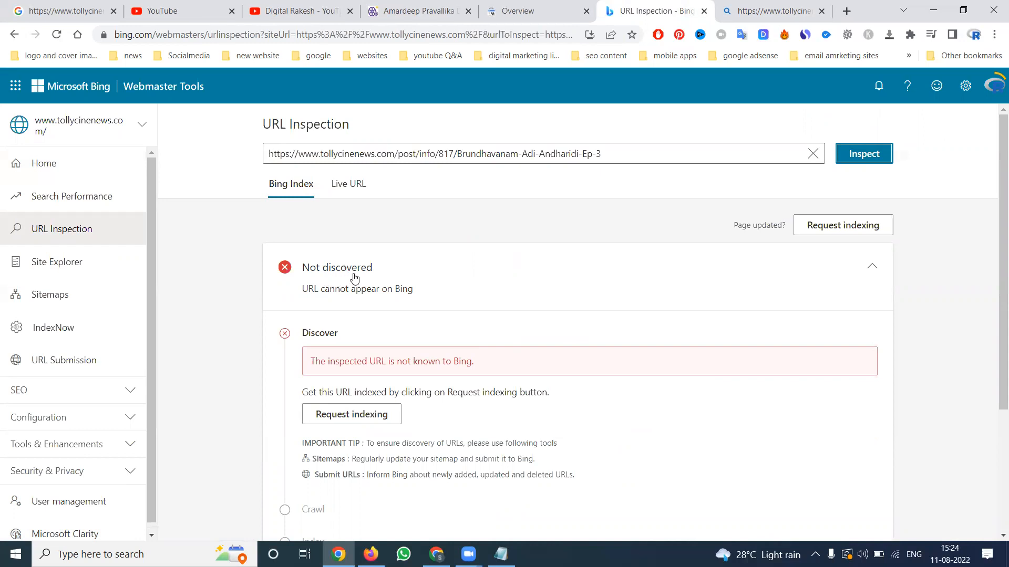
Request Bing indexing for the inspected Ep 3 URL, then submit the indexing request a second time
{"action": "left_click", "coordinate": [346, 416]}
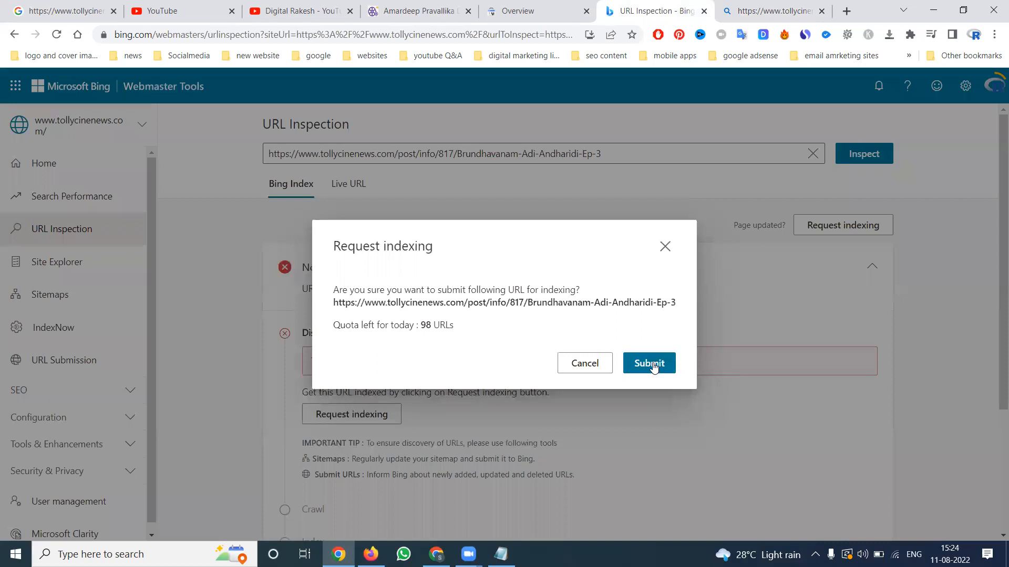
{"action": "left_click", "coordinate": [653, 367]}
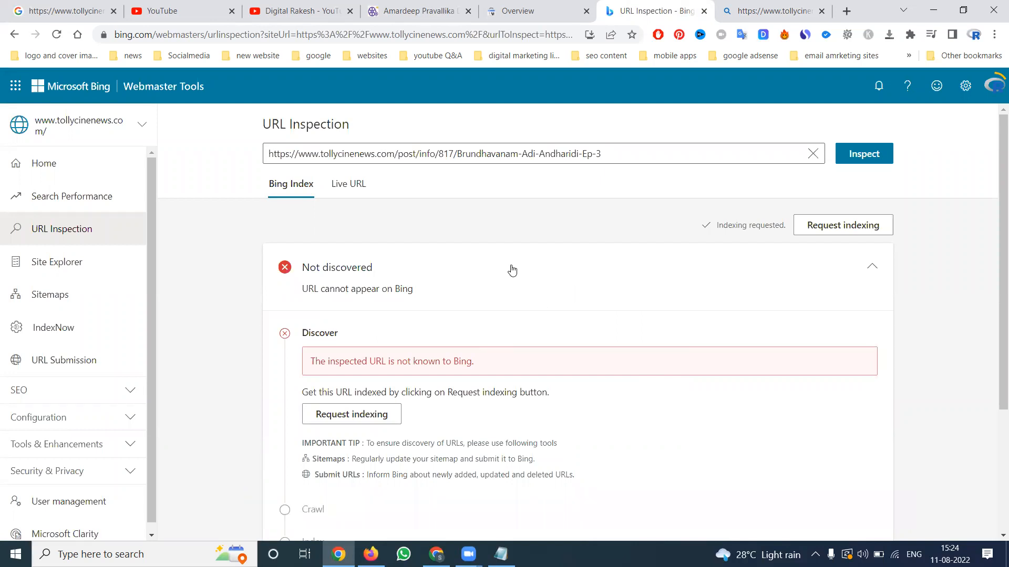
{"action": "left_click", "coordinate": [844, 226]}
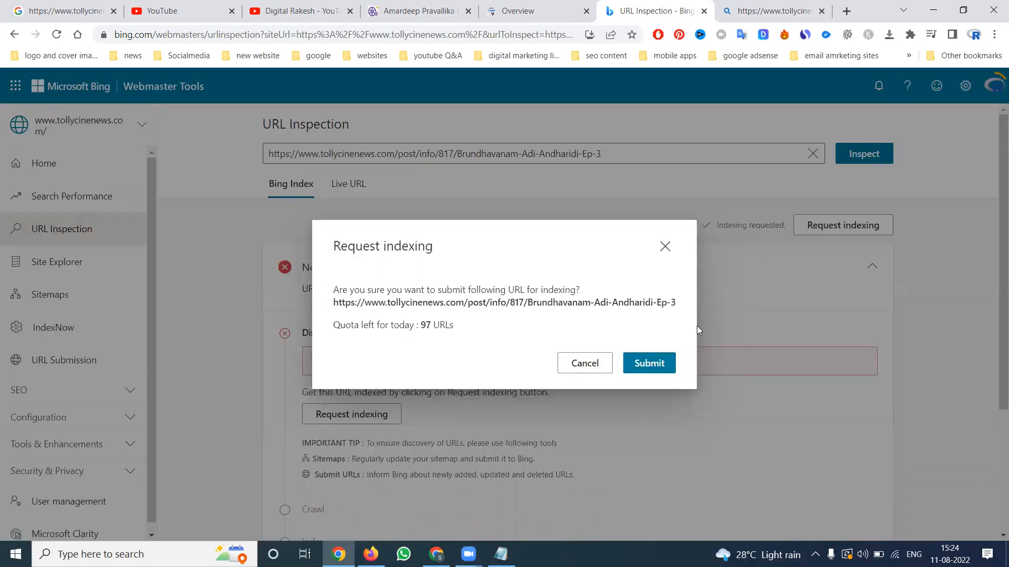
{"action": "left_click", "coordinate": [650, 362]}
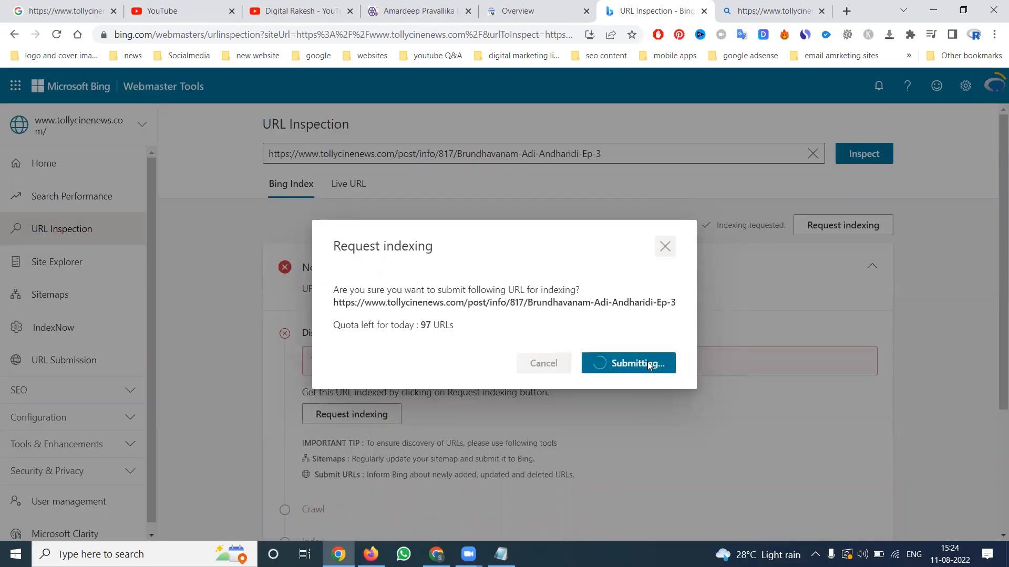
Review the Live URL results for the page and read how to fix the "Title too long" SEO issue
{"action": "left_click", "coordinate": [347, 184]}
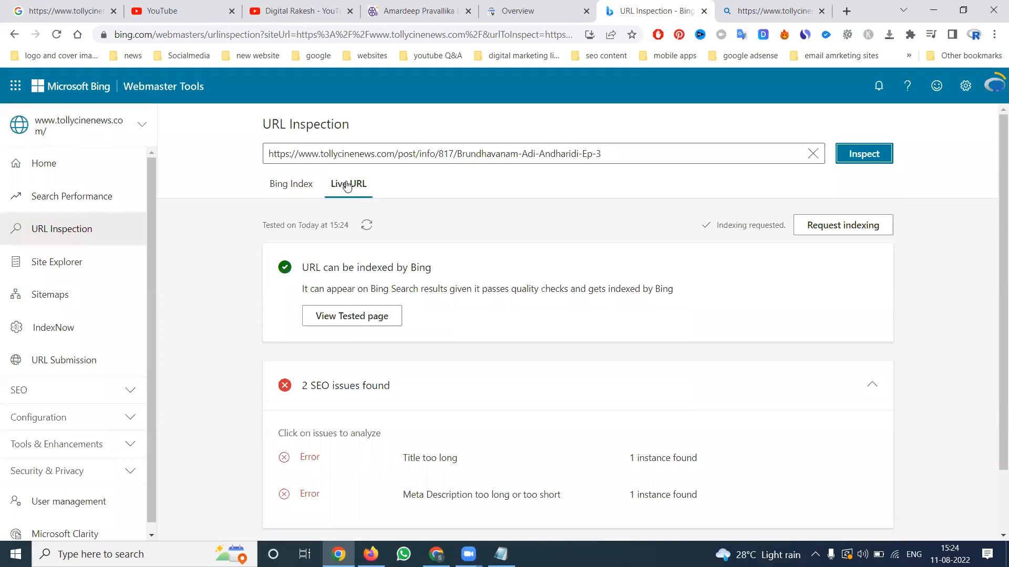
{"action": "scroll", "coordinate": [592, 319], "scroll_direction": "down", "scroll_amount": 1}
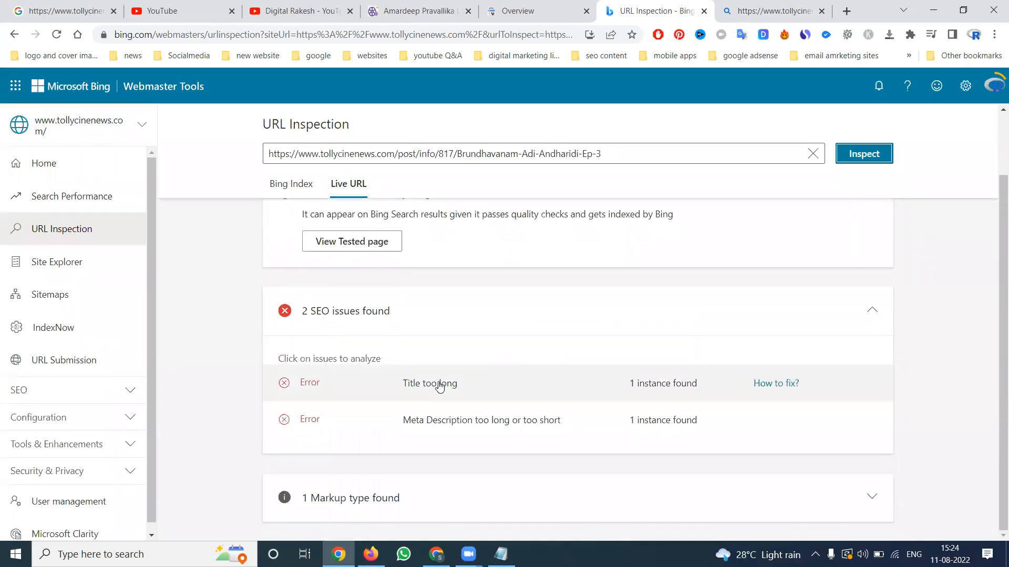
{"action": "left_click", "coordinate": [759, 385]}
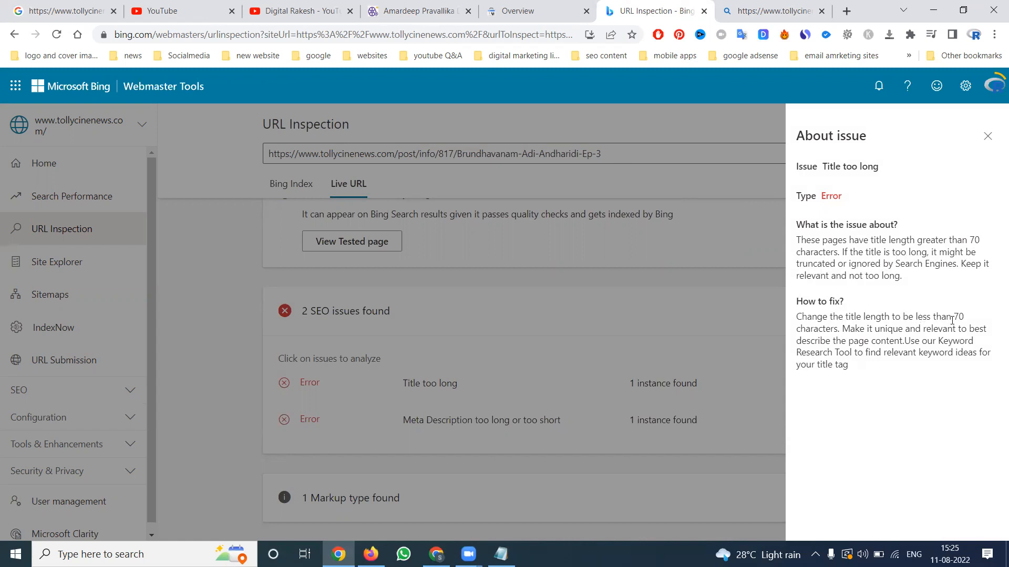
Close the issue details, copy the full inspected URL and paste it into a new Notepad document
{"action": "left_click", "coordinate": [603, 158]}
{"action": "double_click", "coordinate": [599, 154]}
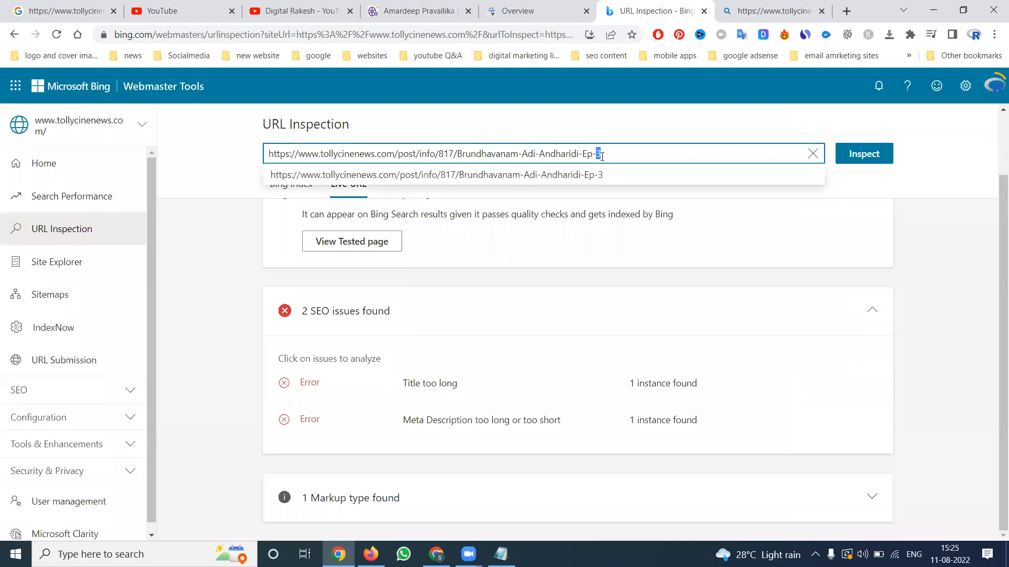
{"action": "triple_click", "coordinate": [602, 157]}
{"action": "key", "text": "ctrl+c"}
{"action": "key", "text": "super+r"}
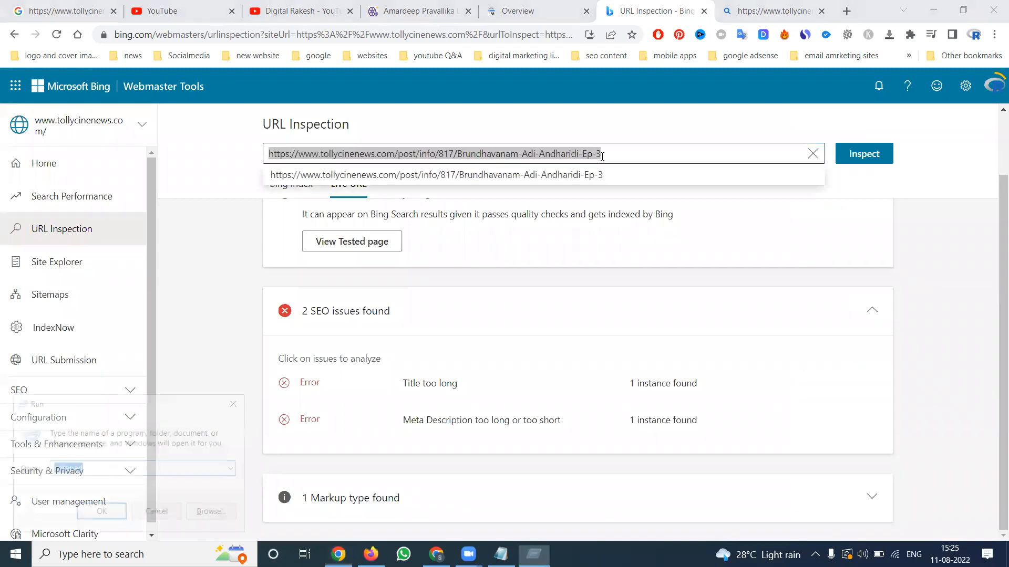
{"action": "key", "text": "Return"}
{"action": "key", "text": "ctrl+v"}
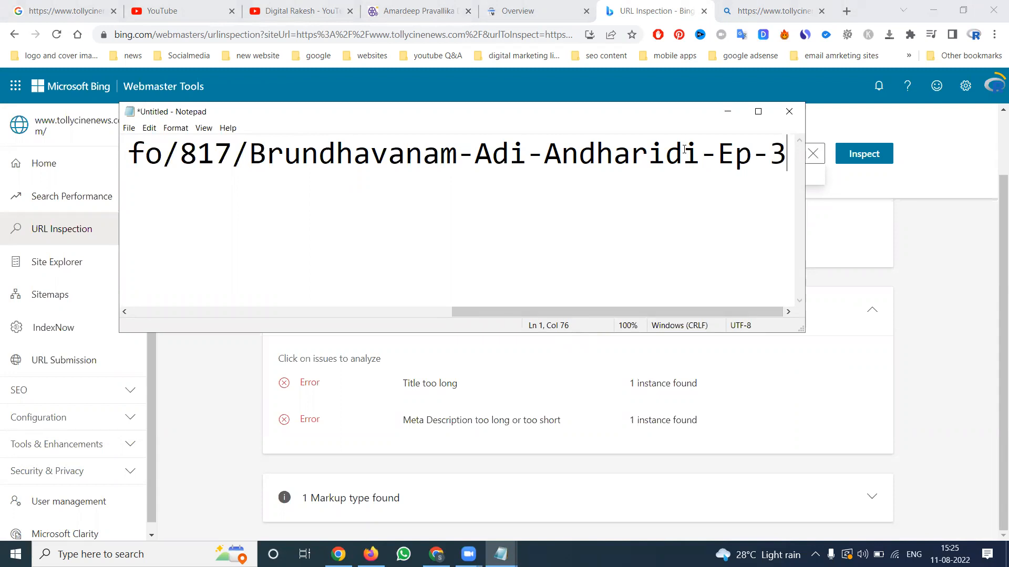
Reduce the URL in Notepad to only its title part, Brundhavanam-Adi-Andharidi-Ep-3
{"action": "key", "text": "alt+Tab"}
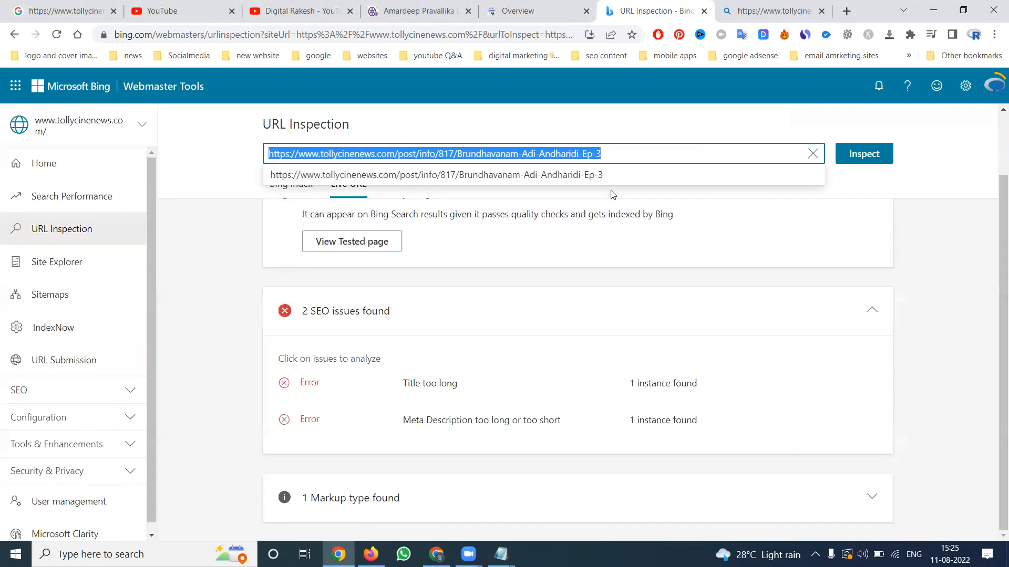
{"action": "key", "text": "alt+Tab"}
{"action": "left_click_drag", "start_coordinate": [252, 159], "coordinate": [784, 152]}
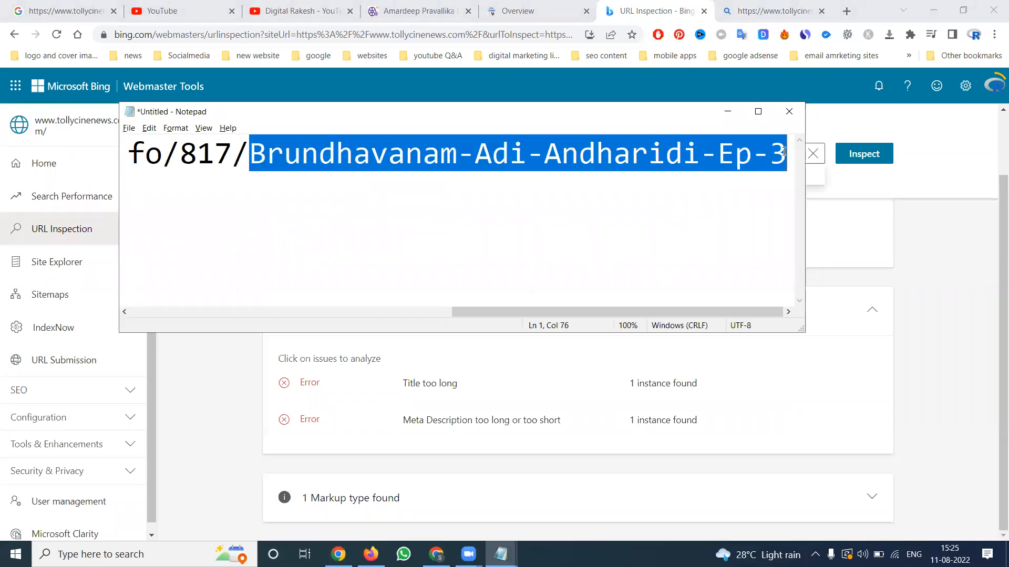
{"action": "key", "text": "ctrl+a"}
{"action": "key", "text": "ctrl+v"}
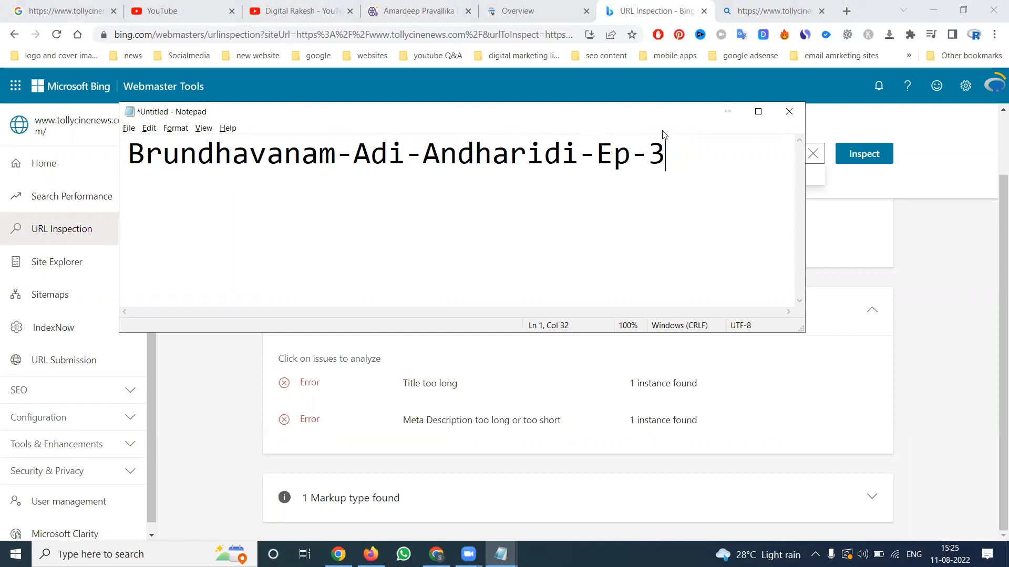
Rerun the Bing Live URL test for the page and read how to fix the "Meta Description too long or too short" issue
{"action": "left_click", "coordinate": [732, 115]}
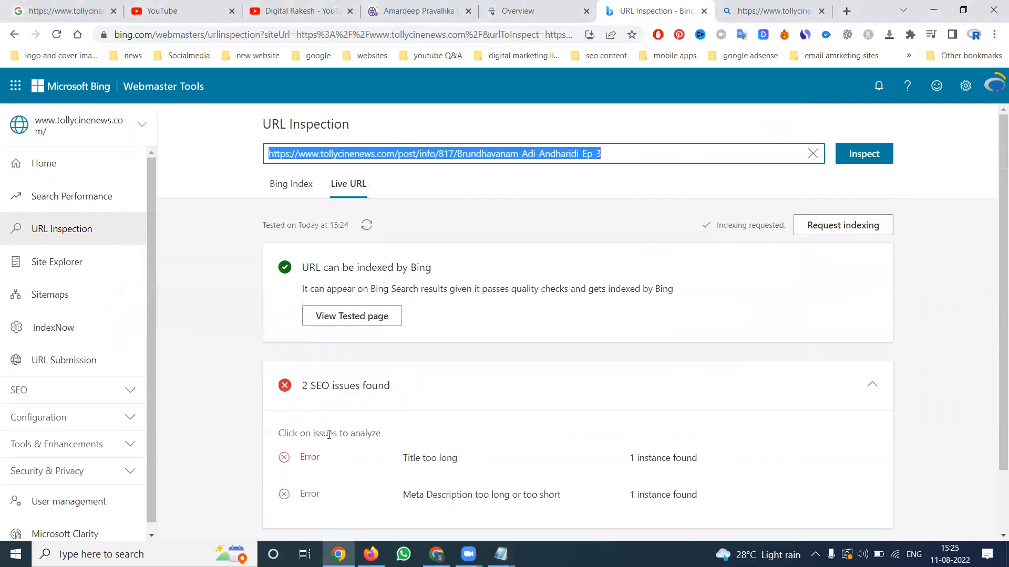
{"action": "scroll", "coordinate": [338, 400], "scroll_direction": "down", "scroll_amount": 2}
{"action": "scroll", "coordinate": [343, 363], "scroll_direction": "up", "scroll_amount": 2}
{"action": "left_click", "coordinate": [366, 225]}
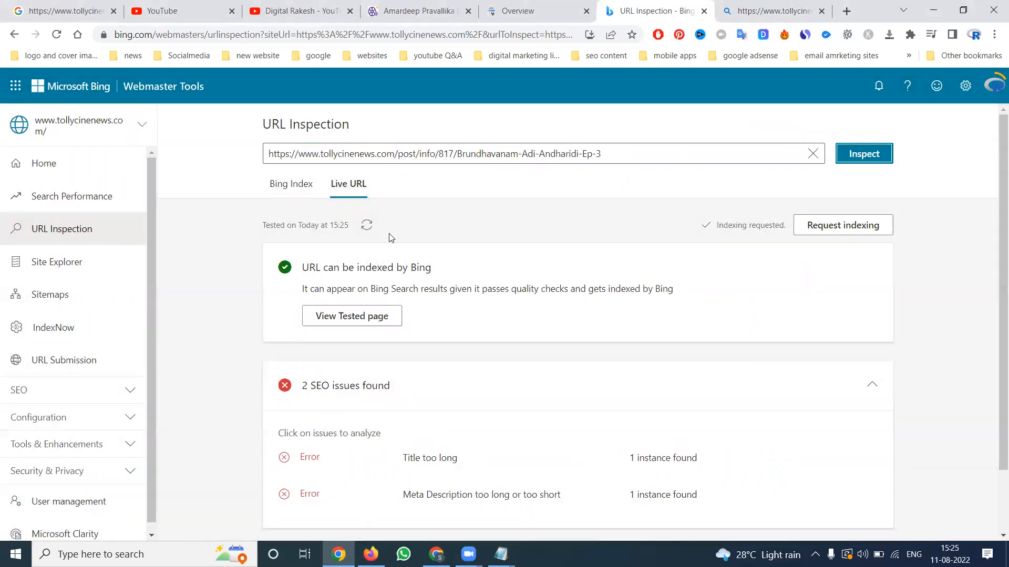
{"action": "scroll", "coordinate": [462, 464], "scroll_direction": "down", "scroll_amount": 1}
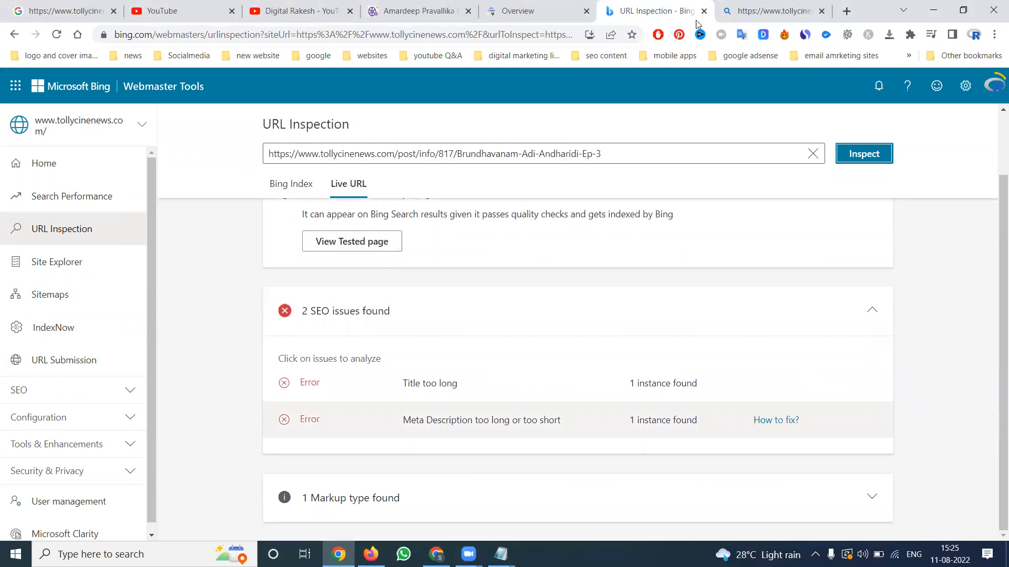
{"action": "left_click", "coordinate": [787, 420]}
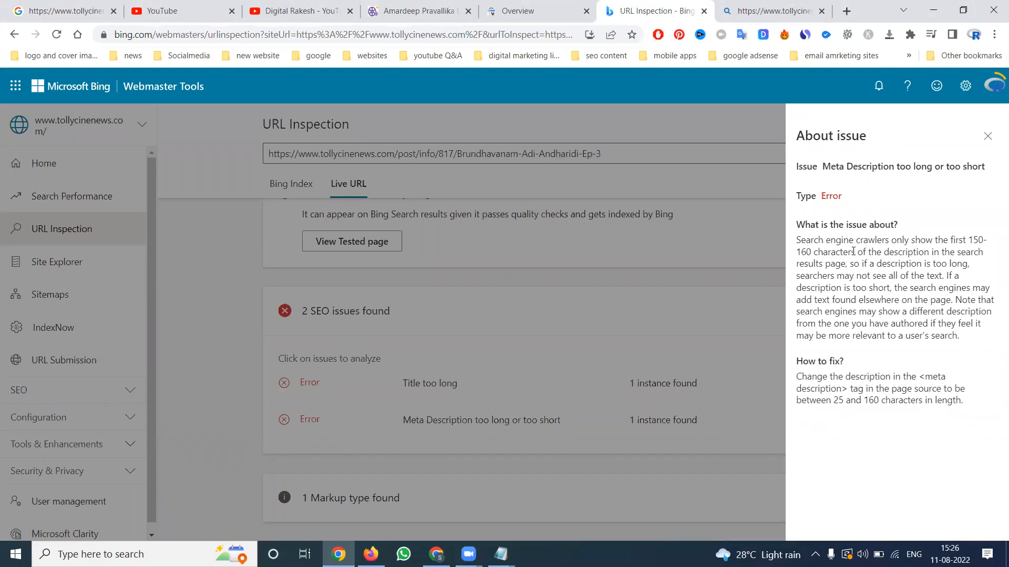
Open tollycinenews.com/admin in a new browser tab and sign in with the prefilled credentials
{"action": "left_click", "coordinate": [847, 11]}
{"action": "type", "text": "t"}
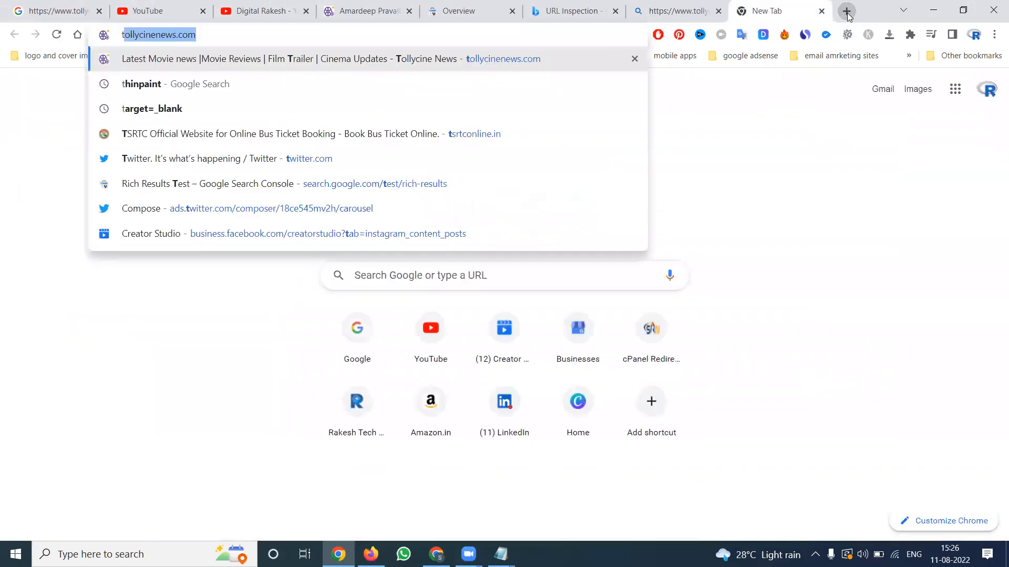
{"action": "key", "text": "Right"}
{"action": "type", "text": "/admin"}
{"action": "key", "text": "Return"}
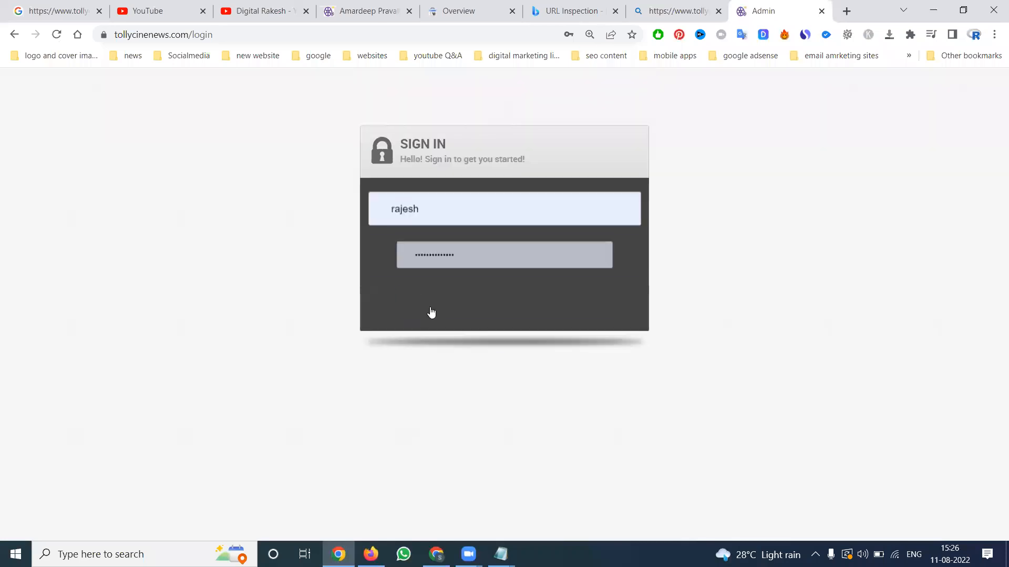
{"action": "left_click", "coordinate": [432, 313]}
{"action": "key", "text": "ctrl+5"}
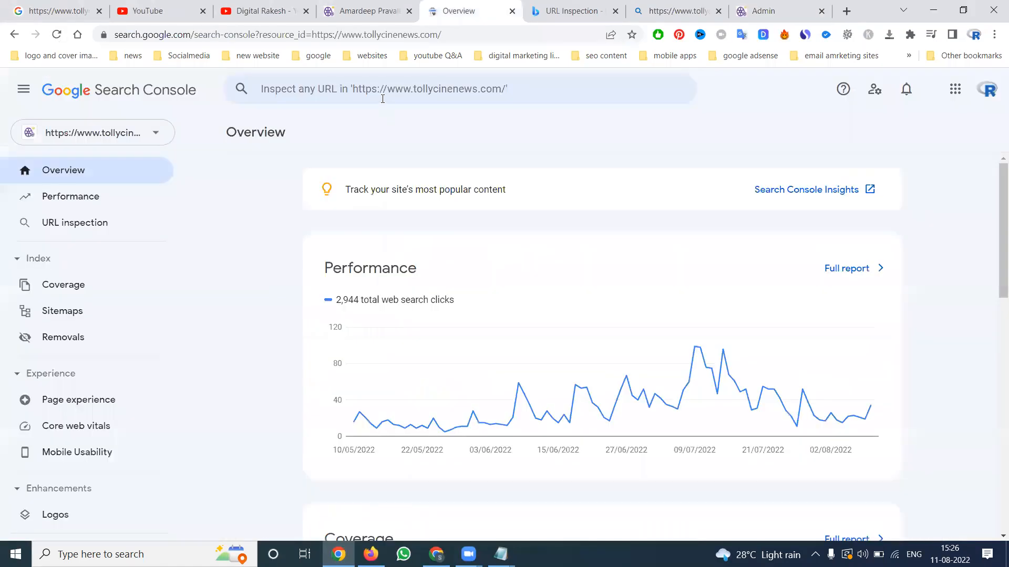
{"action": "left_click", "coordinate": [382, 99]}
{"action": "type", "text": "Brundhavanam-Adi-Andharidi-Ep-3"}
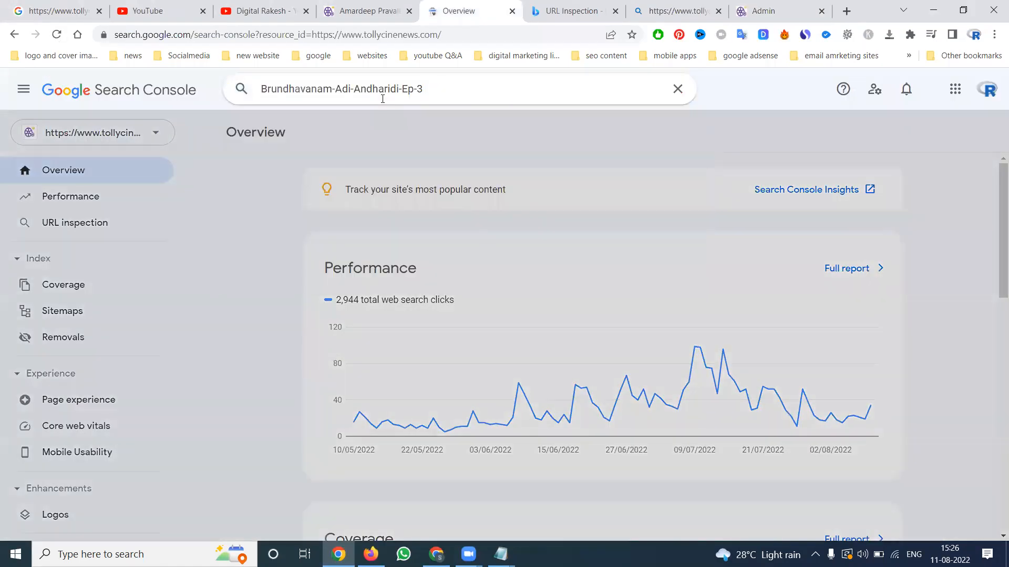
{"action": "key", "text": "ctrl+z"}
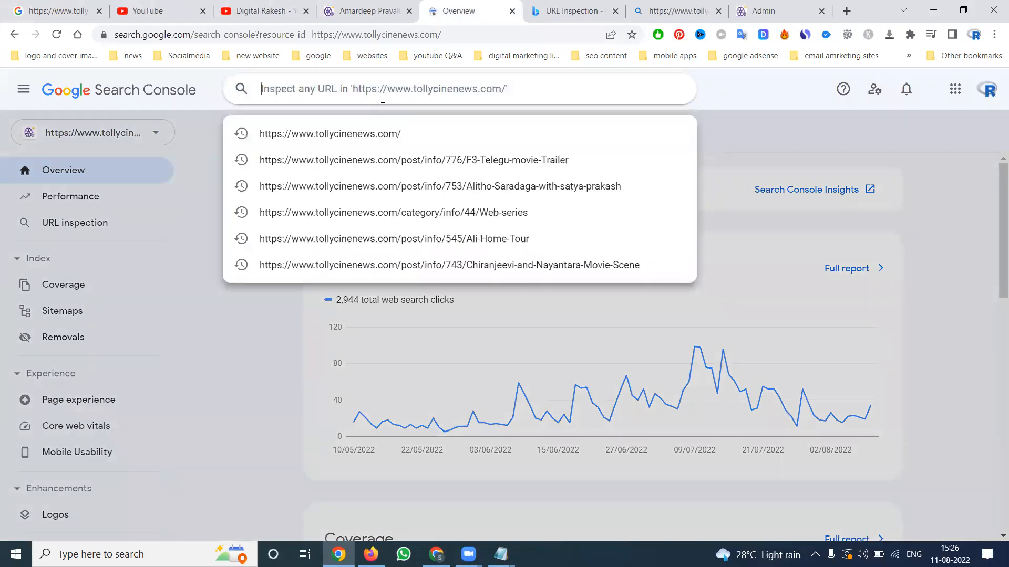
Copy the Ep 3 post's full URL, inspect it in Google Search Console and request indexing for it
{"action": "left_click", "coordinate": [350, 11]}
{"action": "left_click", "coordinate": [346, 35]}
{"action": "key", "text": "ctrl+c"}
{"action": "left_click", "coordinate": [451, 5]}
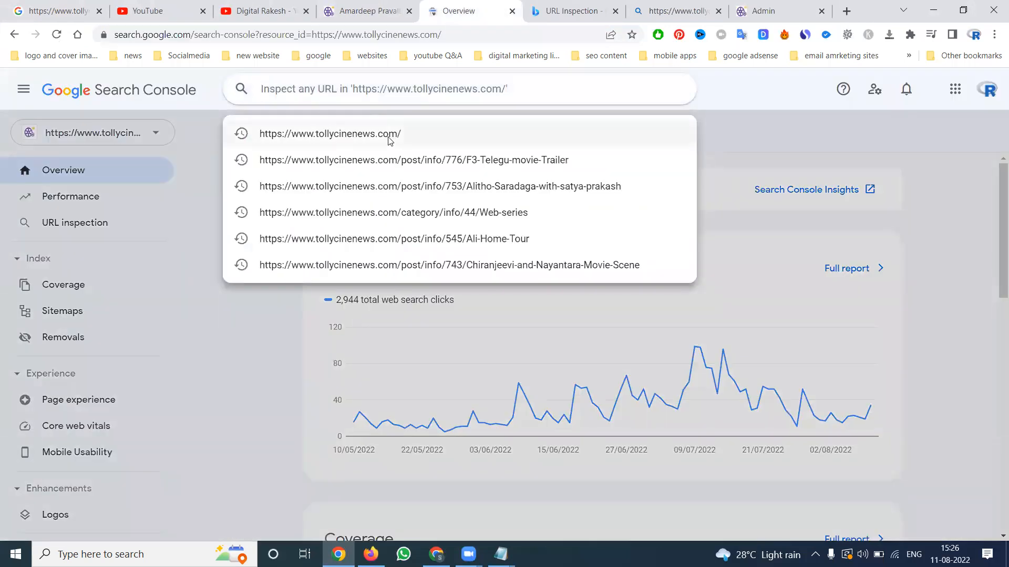
{"action": "key", "text": "ctrl+v"}
{"action": "key", "text": "Return"}
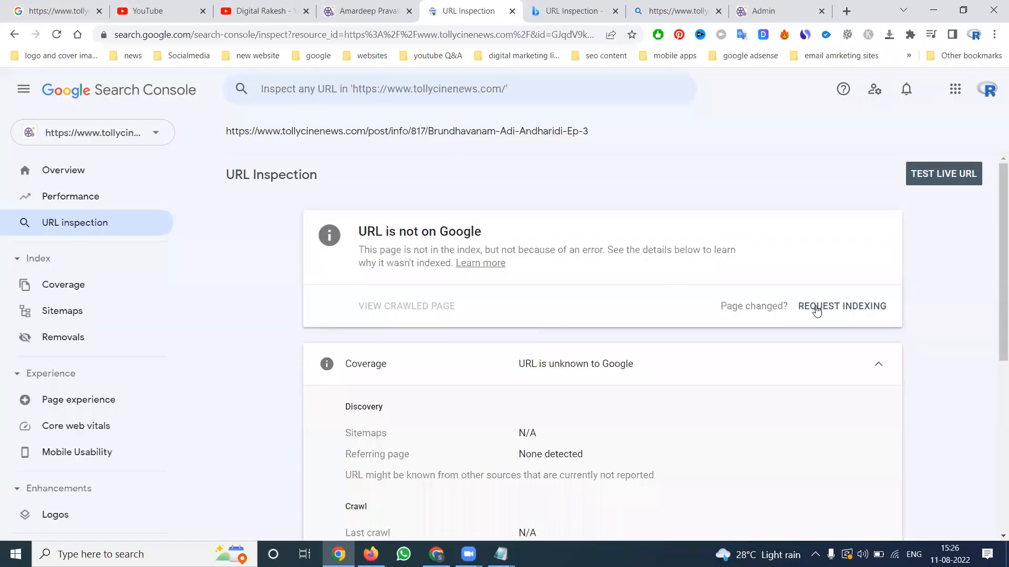
{"action": "left_click", "coordinate": [815, 307]}
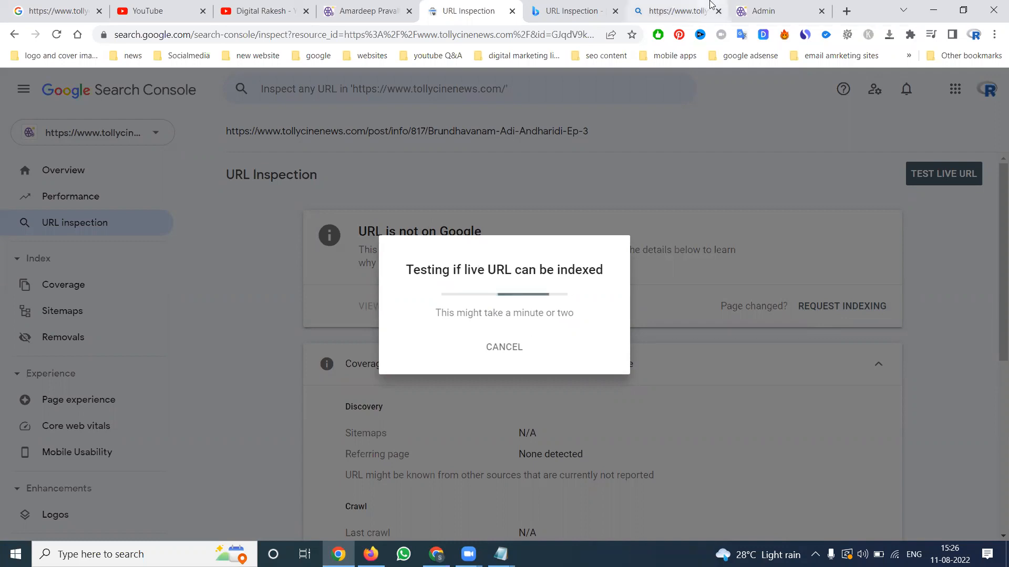
Open the Brundhavanam Adi Andharidi Ep 3 post for editing in the site admin and go to its SEO fields
{"action": "left_click", "coordinate": [771, 11]}
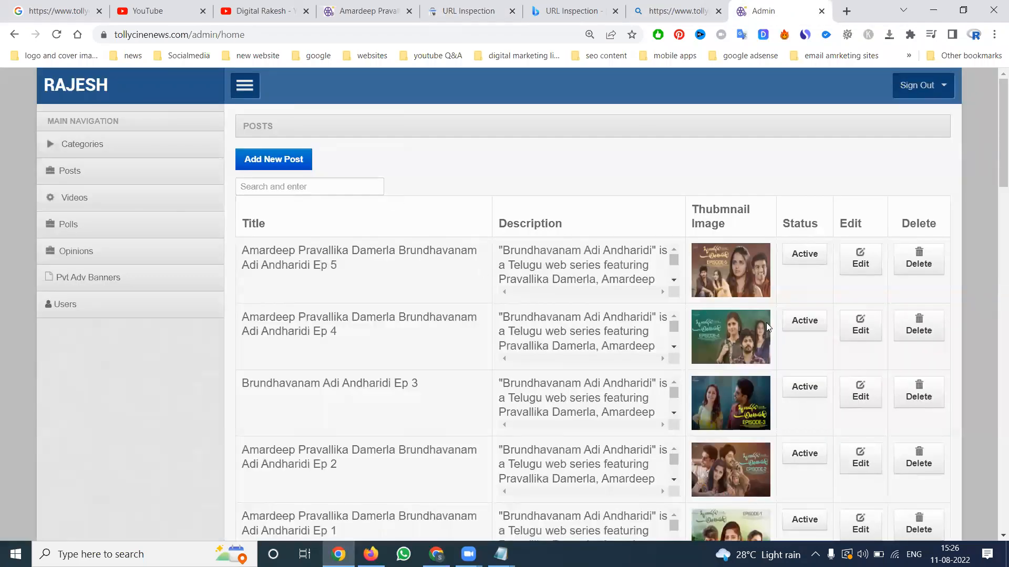
{"action": "left_click", "coordinate": [862, 389]}
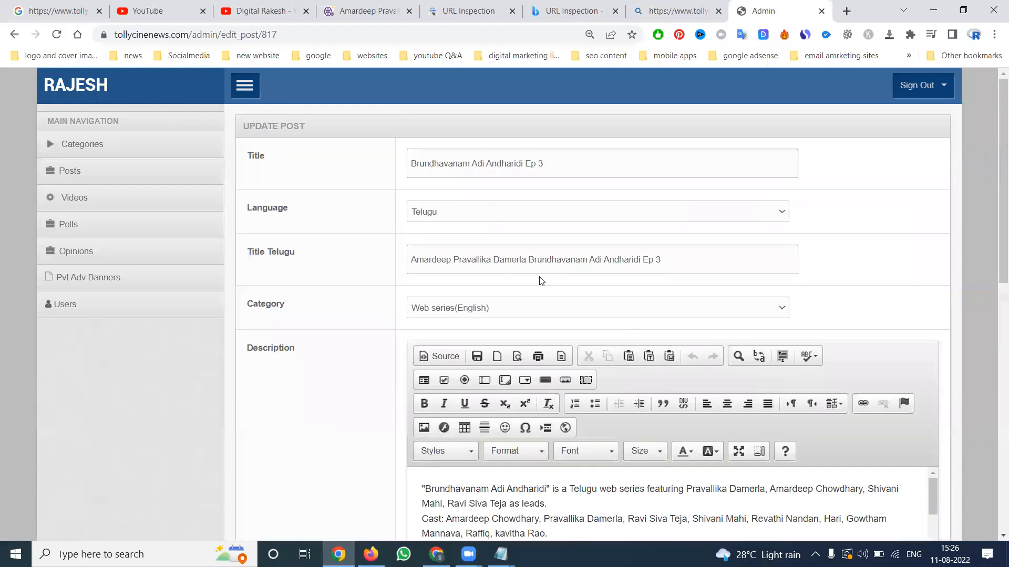
{"action": "scroll", "coordinate": [371, 242], "scroll_direction": "down", "scroll_amount": 7}
{"action": "scroll", "coordinate": [468, 329], "scroll_direction": "down", "scroll_amount": 3}
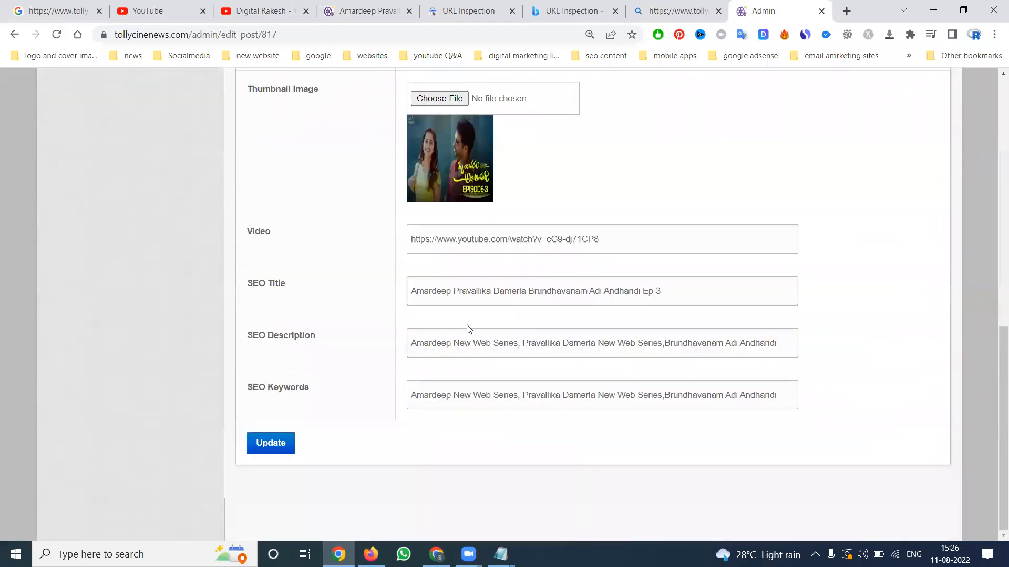
Check the length of the post's SEO Description by pasting a copy into a new Notepad document, and close it without saving
{"action": "triple_click", "coordinate": [553, 350]}
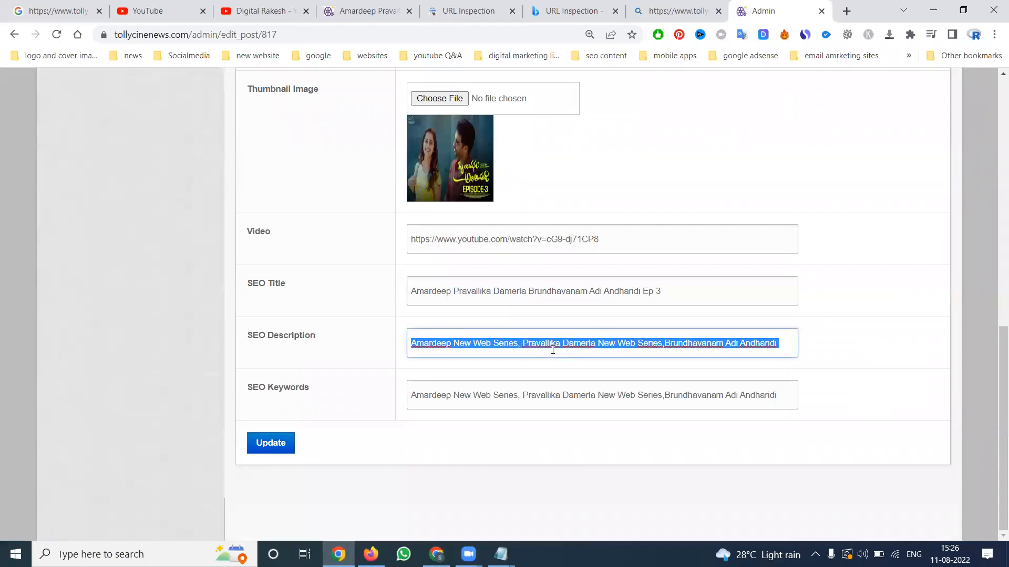
{"action": "key", "text": "ctrl+c"}
{"action": "key", "text": "super+r"}
{"action": "key", "text": "Return"}
{"action": "key", "text": "ctrl+v"}
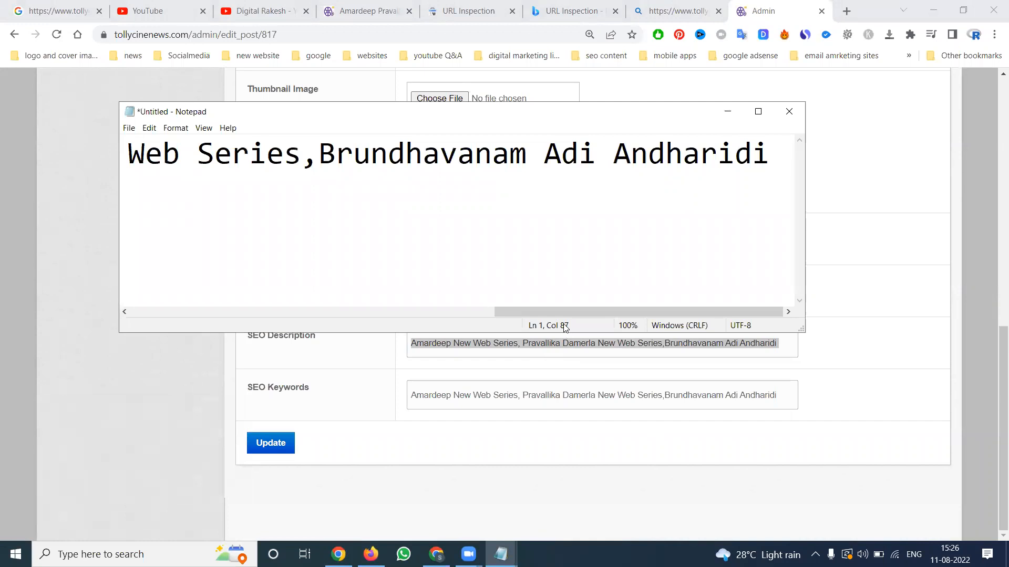
{"action": "left_click", "coordinate": [780, 111]}
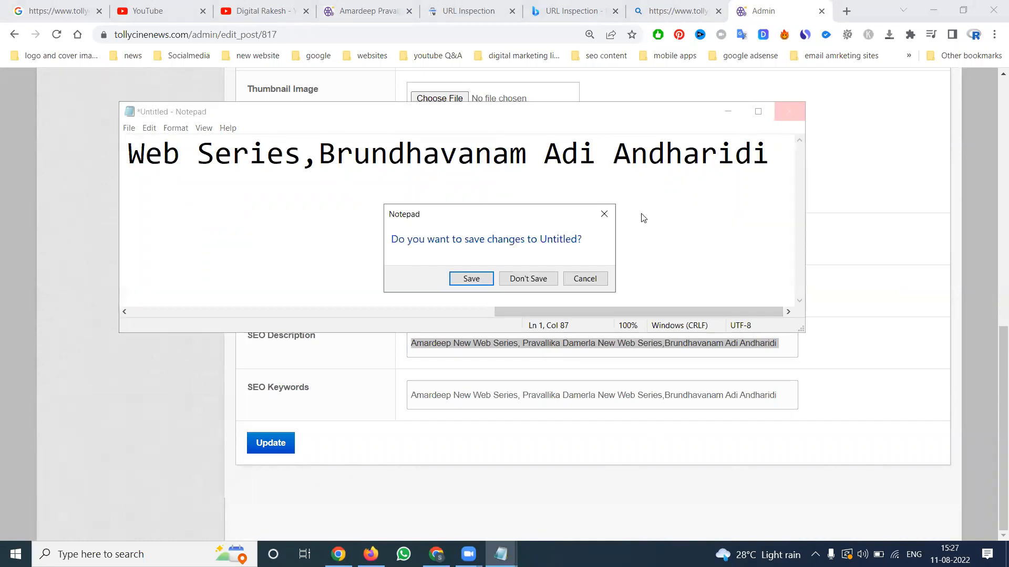
{"action": "left_click", "coordinate": [515, 279]}
Append ", Latest Updates" to the Ep 3 post's SEO Description and update the post
{"action": "left_click", "coordinate": [532, 348]}
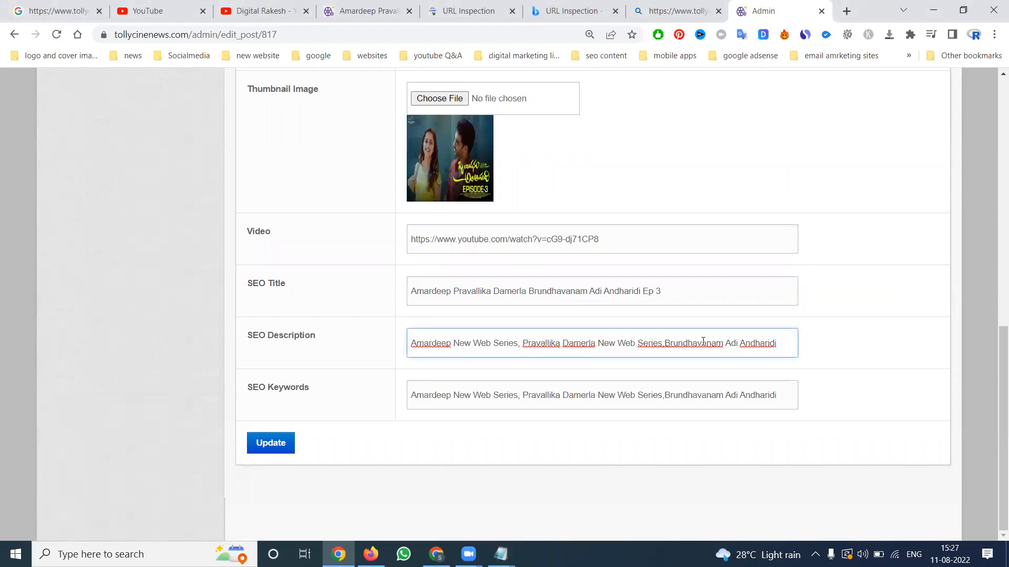
{"action": "type", "text": ", Latest"}
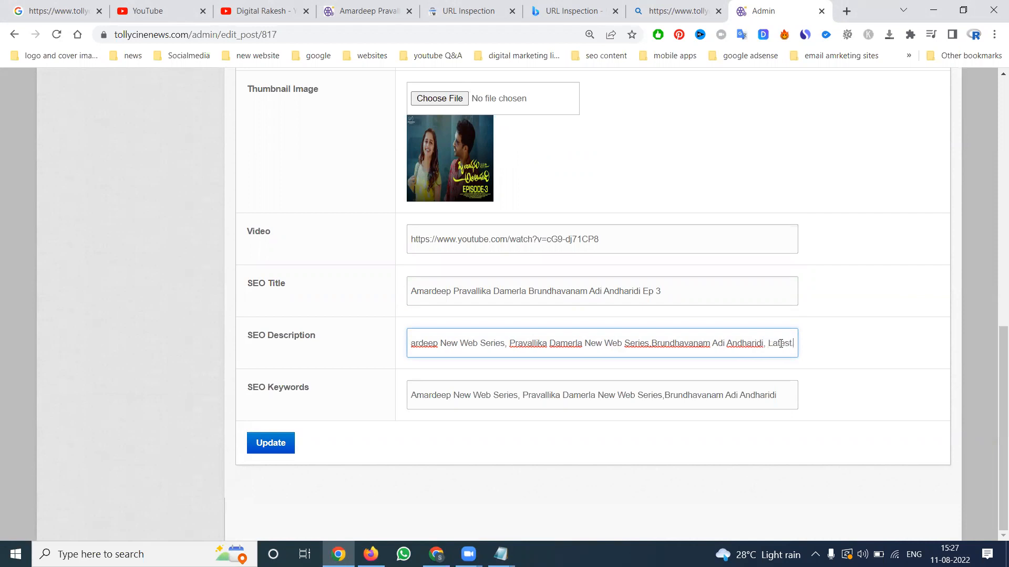
{"action": "type", "text": " Updates"}
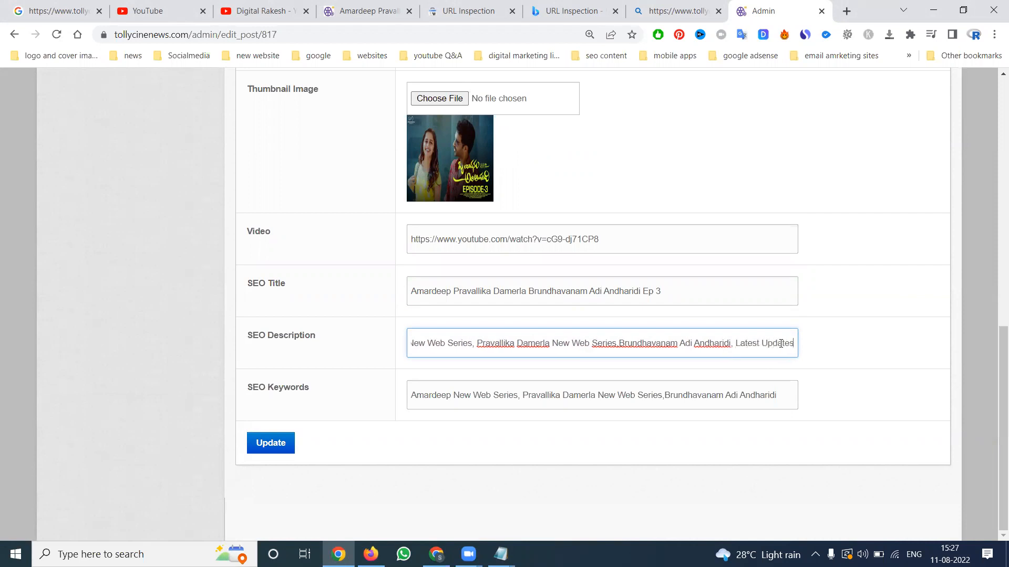
{"action": "left_click", "coordinate": [271, 442]}
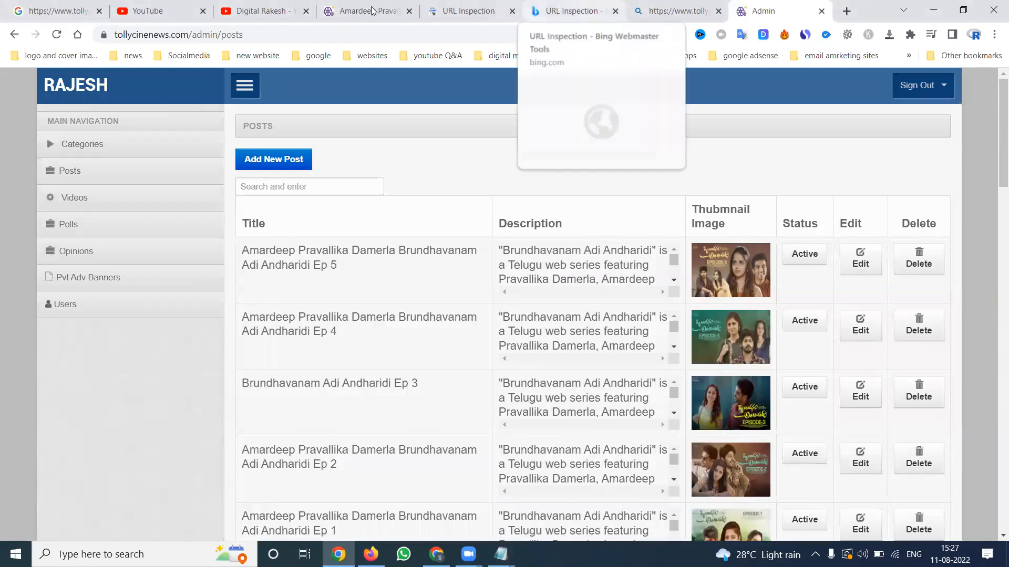
View the Ep 3 page's source and check the og:description text's length in a new Notepad document, closing it without saving
{"action": "left_click", "coordinate": [355, 9]}
{"action": "key", "text": "ctrl+u"}
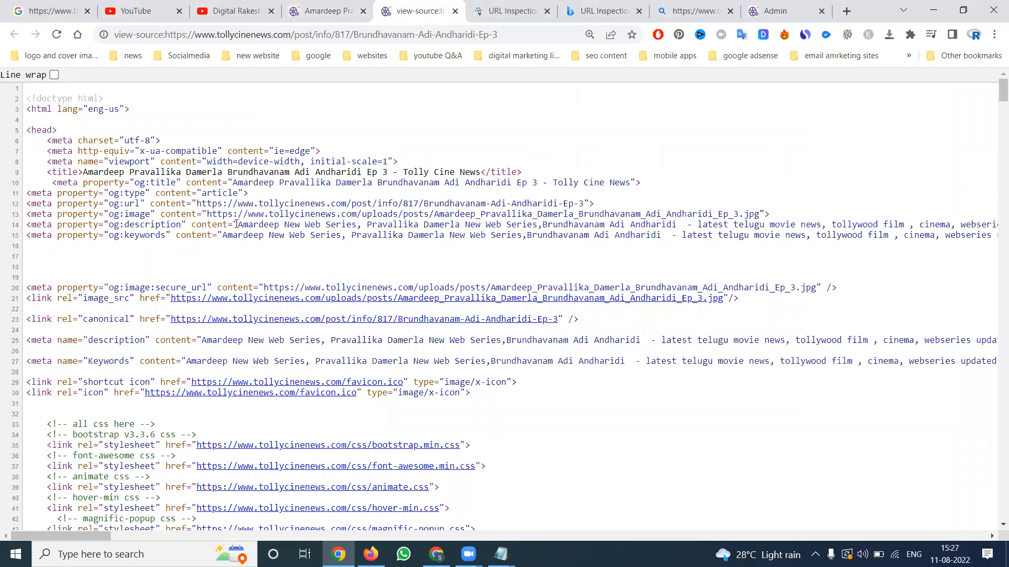
{"action": "left_click_drag", "start_coordinate": [240, 225], "coordinate": [725, 224]}
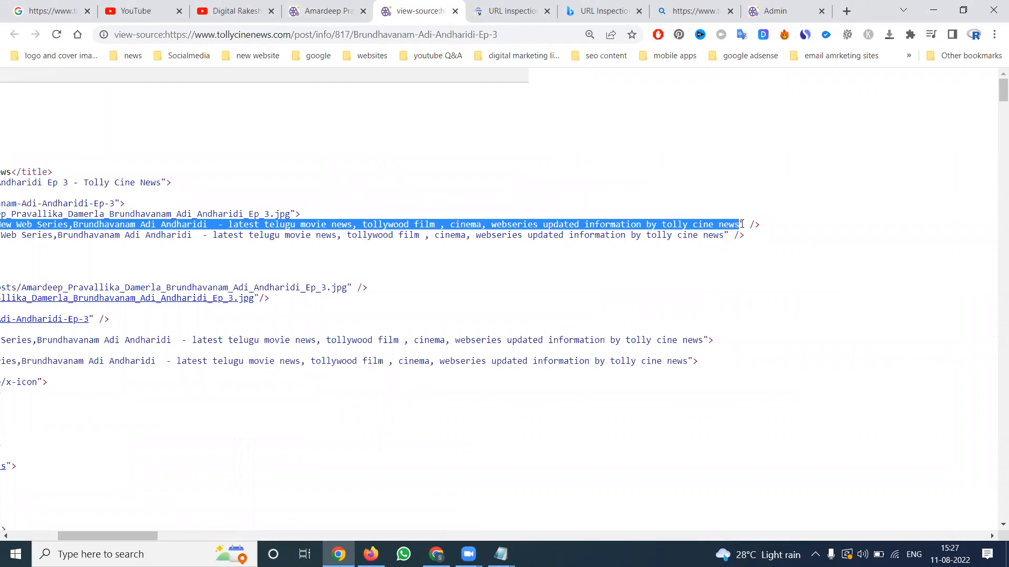
{"action": "key", "text": "ctrl+c"}
{"action": "key", "text": "super+r"}
{"action": "key", "text": "Return"}
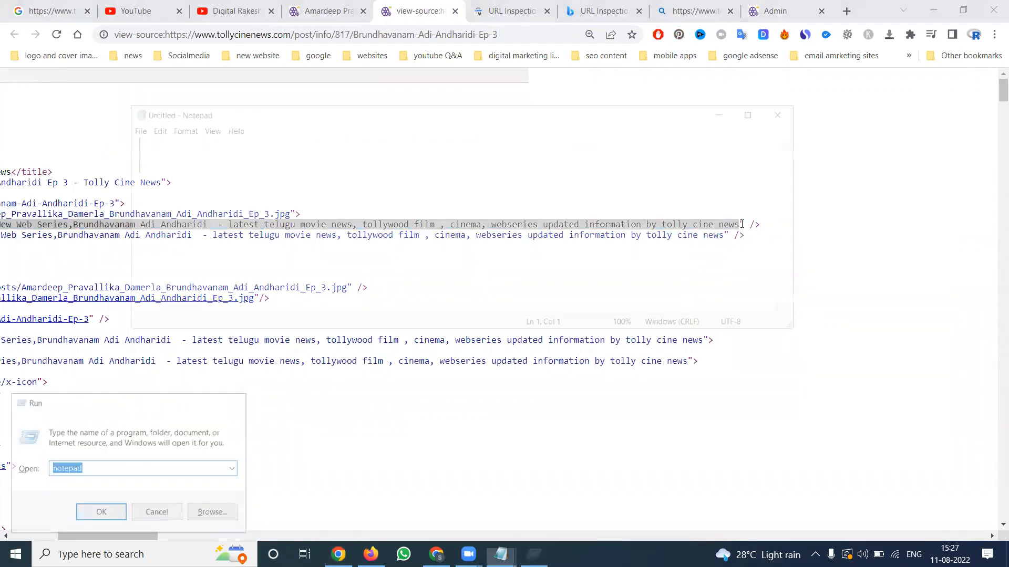
{"action": "key", "text": "ctrl+v"}
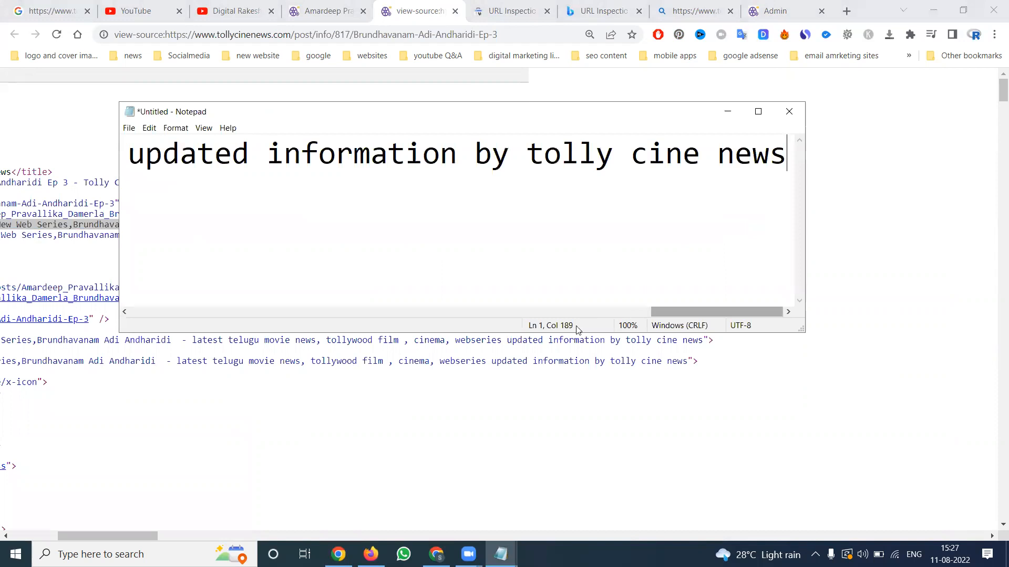
{"action": "left_click", "coordinate": [798, 113]}
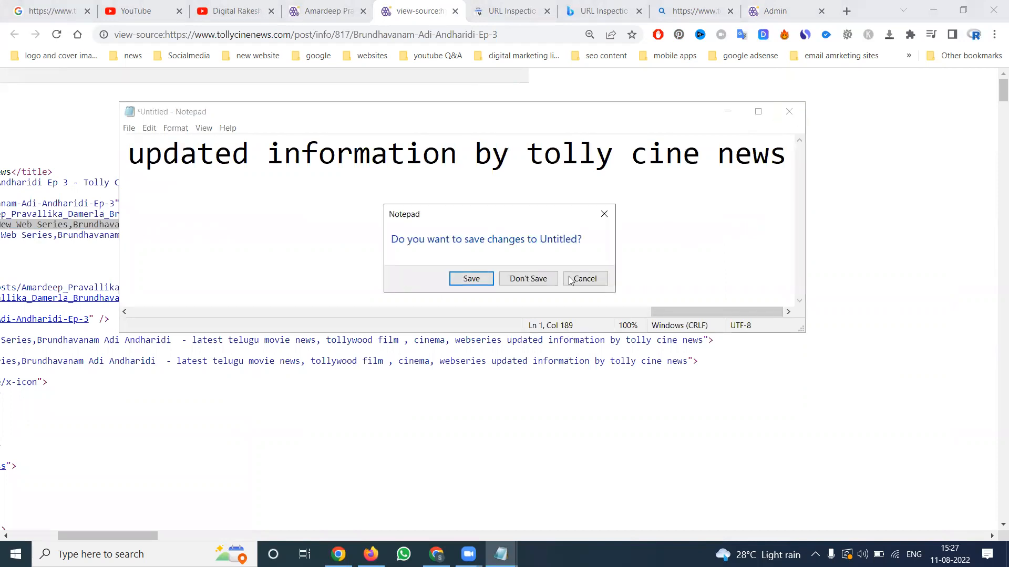
{"action": "left_click", "coordinate": [527, 278]}
Highlight the generic ending of the og:description, from "latest telugu movie news" to "tolly cine news", and close the page source
{"action": "left_click", "coordinate": [241, 214]}
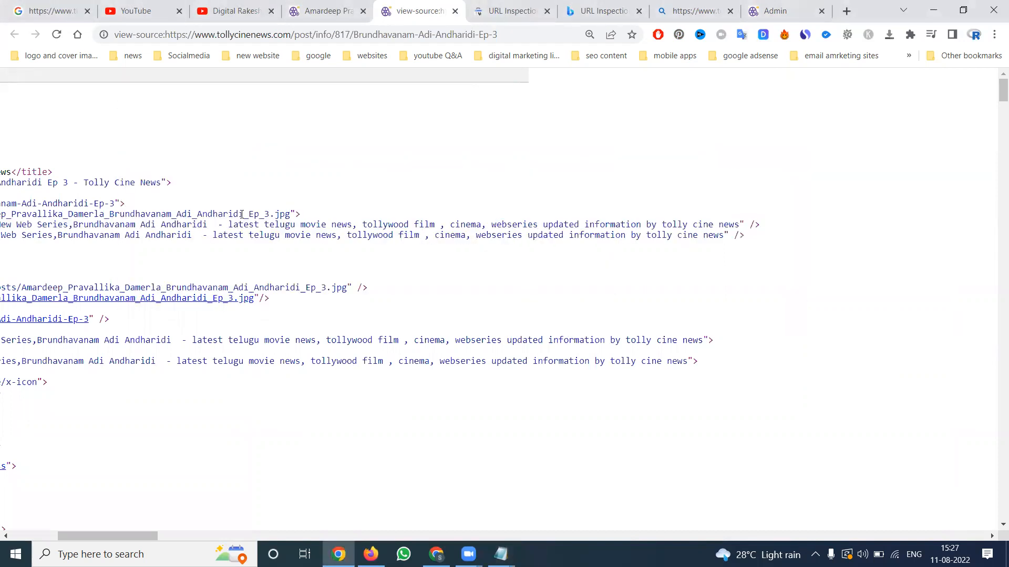
{"action": "left_click_drag", "start_coordinate": [228, 224], "coordinate": [734, 223]}
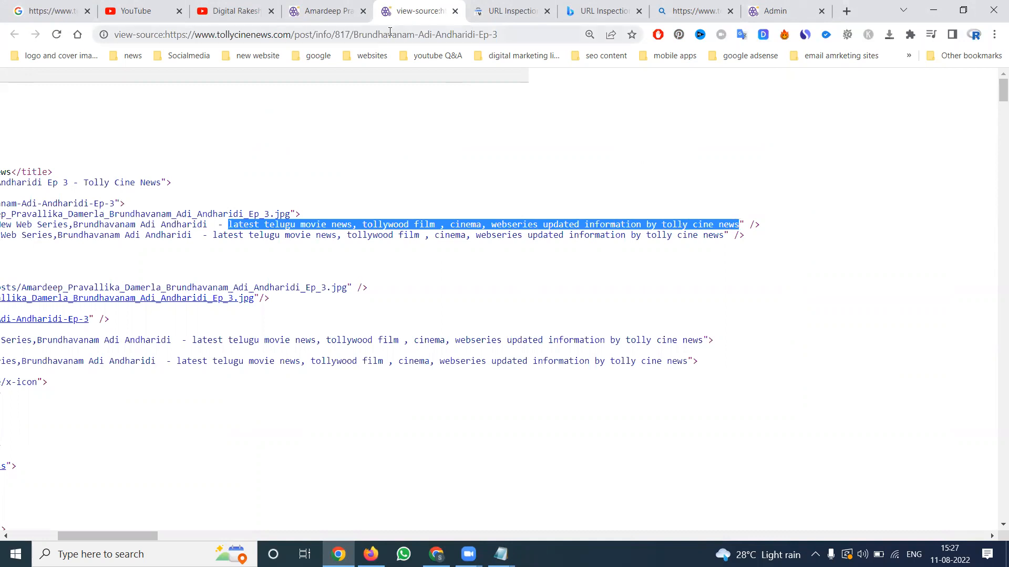
{"action": "left_click", "coordinate": [455, 11]}
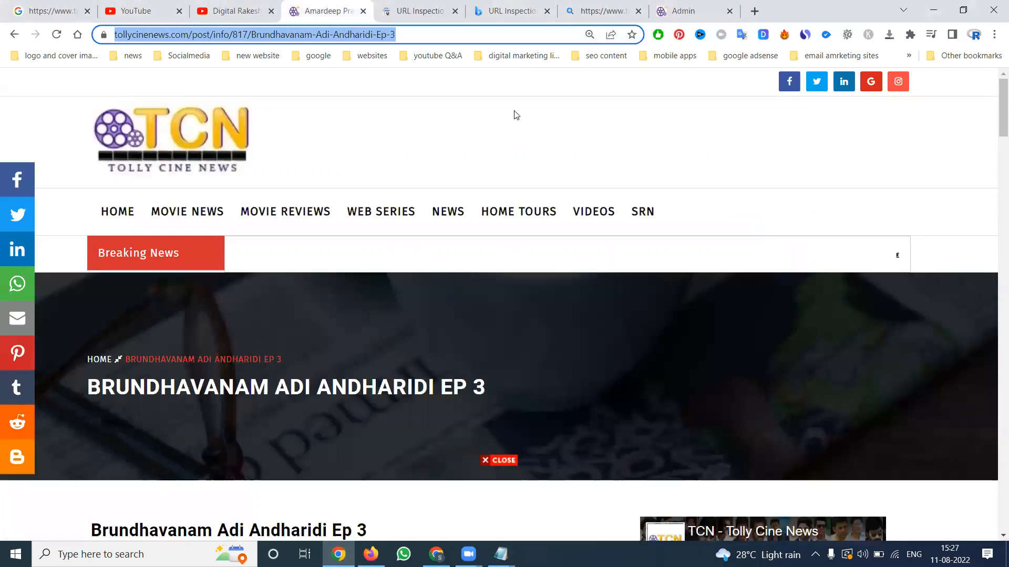
Review the meta description fix guidance in Bing Webmaster Tools again, and close the issue details to return to the Live URL results
{"action": "key", "text": "ctrl+Tab"}
{"action": "key", "text": "ctrl+Tab"}
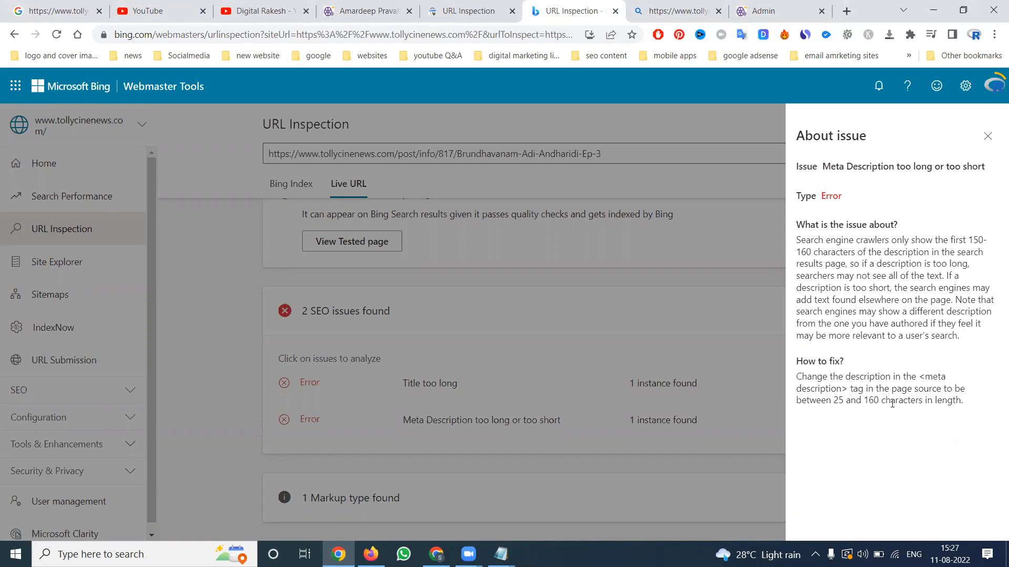
{"action": "left_click", "coordinate": [987, 136]}
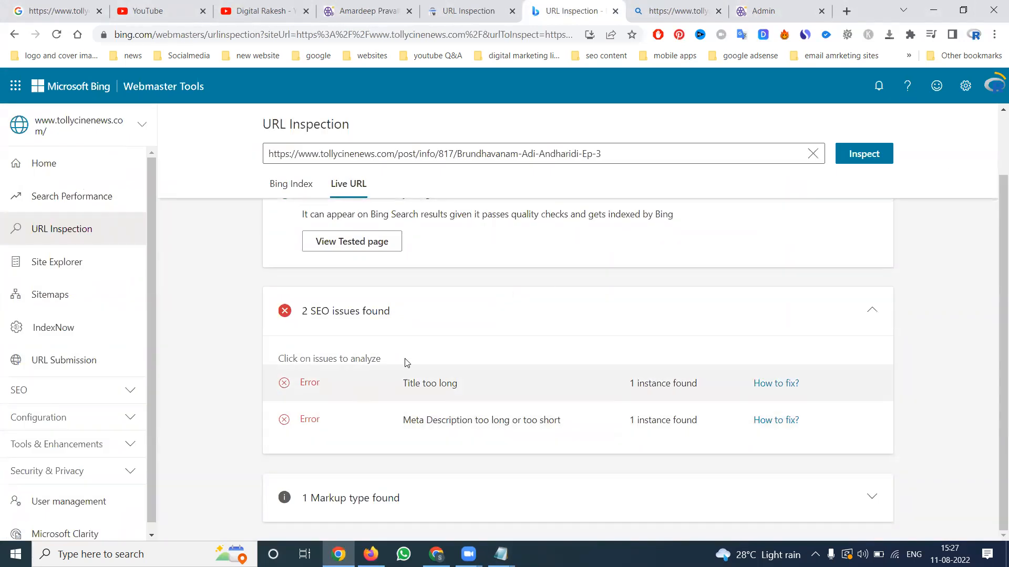
{"action": "scroll", "coordinate": [404, 359], "scroll_direction": "up", "scroll_amount": 1}
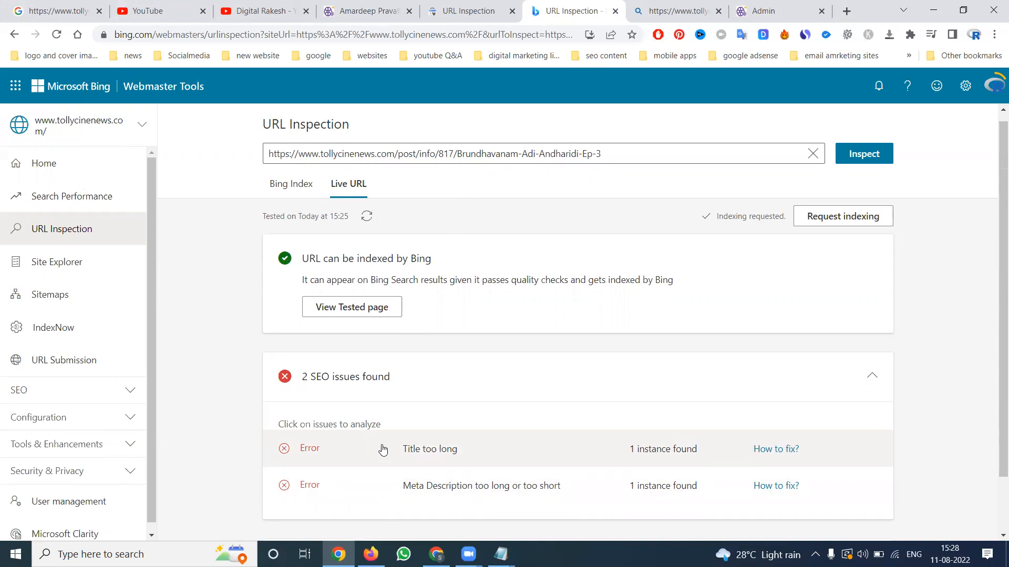
Return to the Google Search Console inspection, dismiss the indexing request notice and start a live test of the URL
{"action": "left_click", "coordinate": [474, 3]}
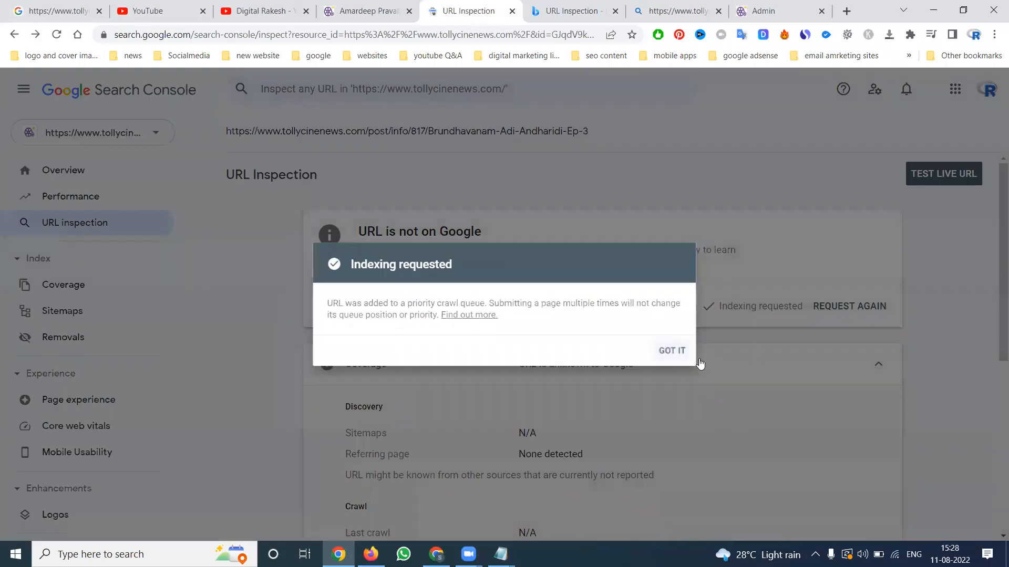
{"action": "left_click", "coordinate": [699, 361]}
{"action": "left_click", "coordinate": [964, 174]}
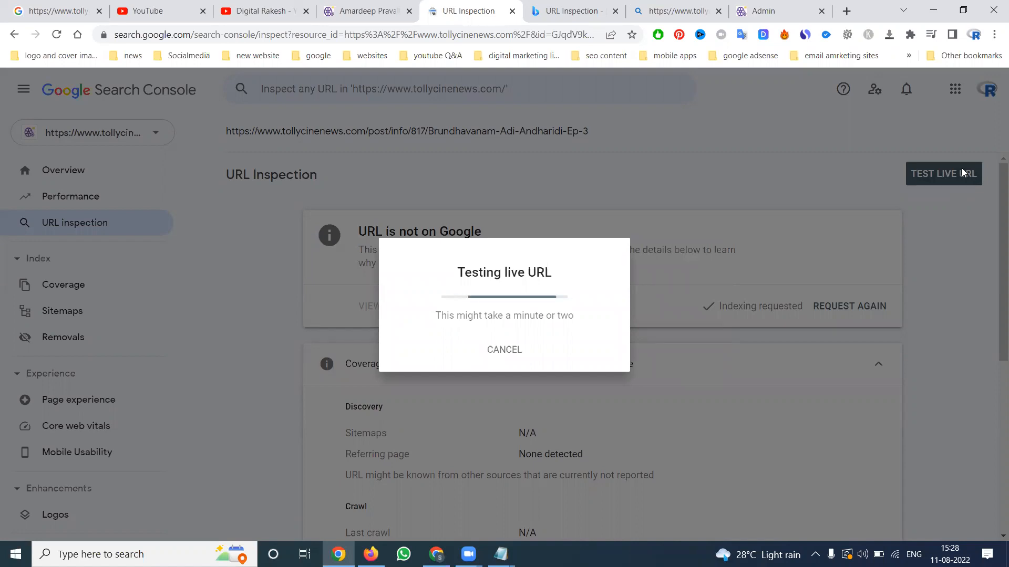
Reload the Ep 3 post page and look through its content, and check the live test result in Google Search Console
{"action": "left_click", "coordinate": [367, 12]}
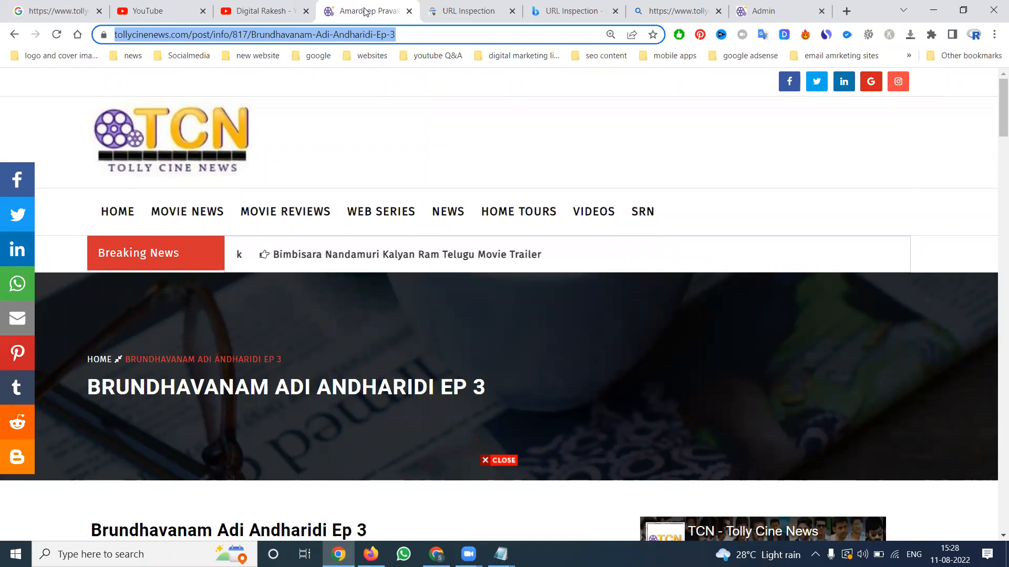
{"action": "key", "text": "Return"}
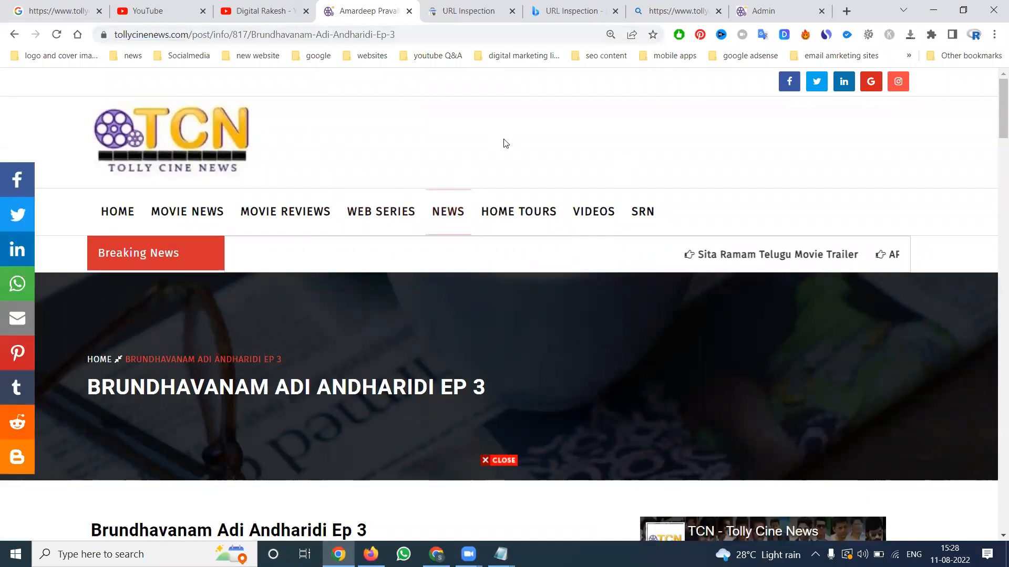
{"action": "scroll", "coordinate": [552, 216], "scroll_direction": "down", "scroll_amount": 10}
{"action": "scroll", "coordinate": [555, 223], "scroll_direction": "down", "scroll_amount": 10}
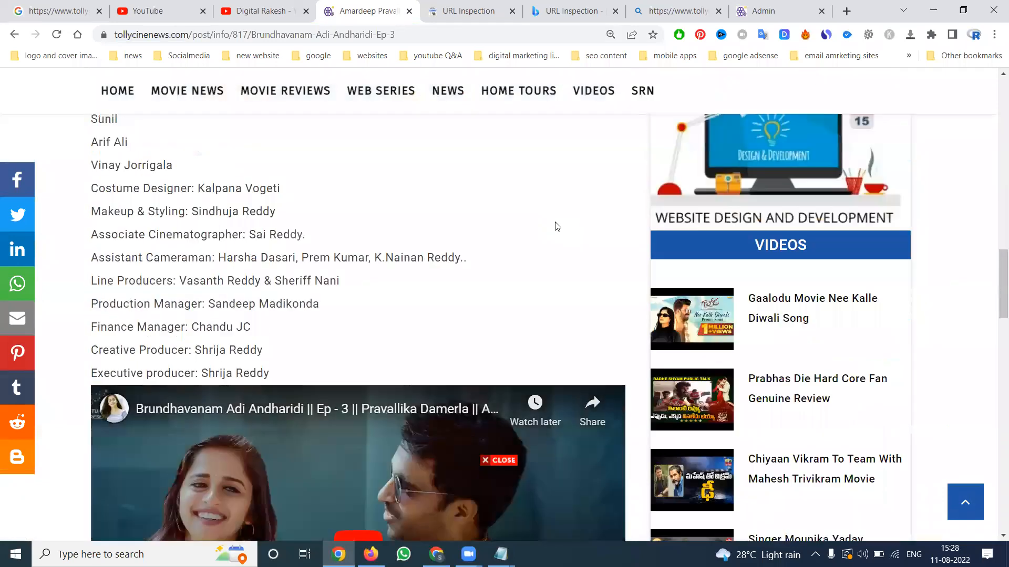
{"action": "key", "text": "F5"}
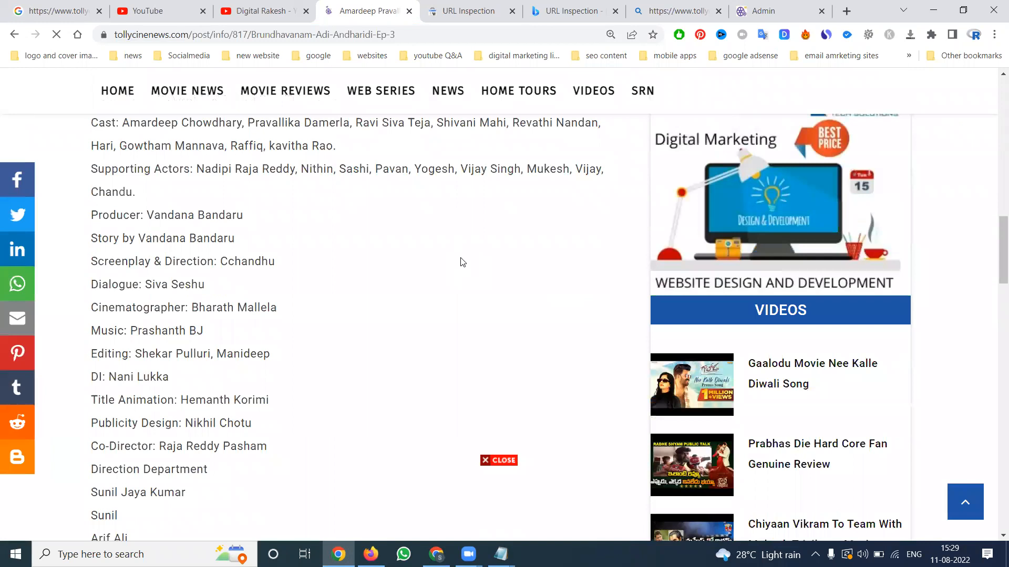
{"action": "key", "text": "F5"}
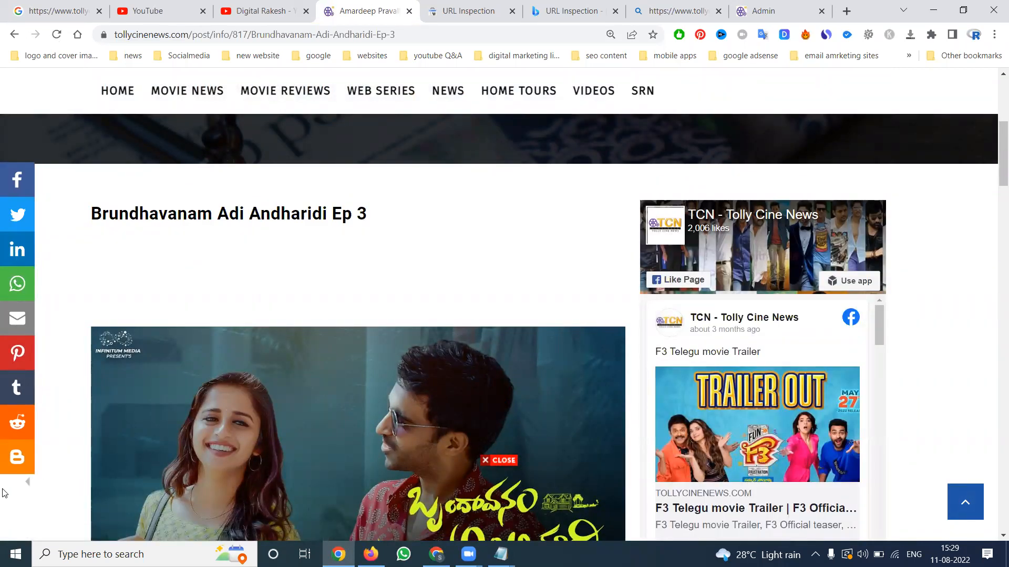
{"action": "scroll", "coordinate": [3, 493], "scroll_direction": "down", "scroll_amount": 15}
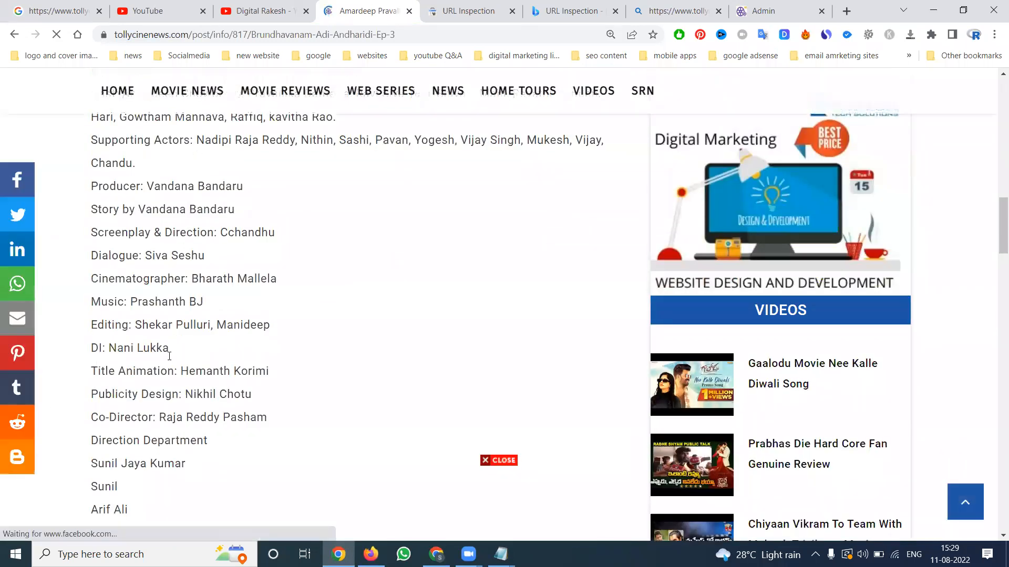
{"action": "scroll", "coordinate": [407, 367], "scroll_direction": "up", "scroll_amount": 9}
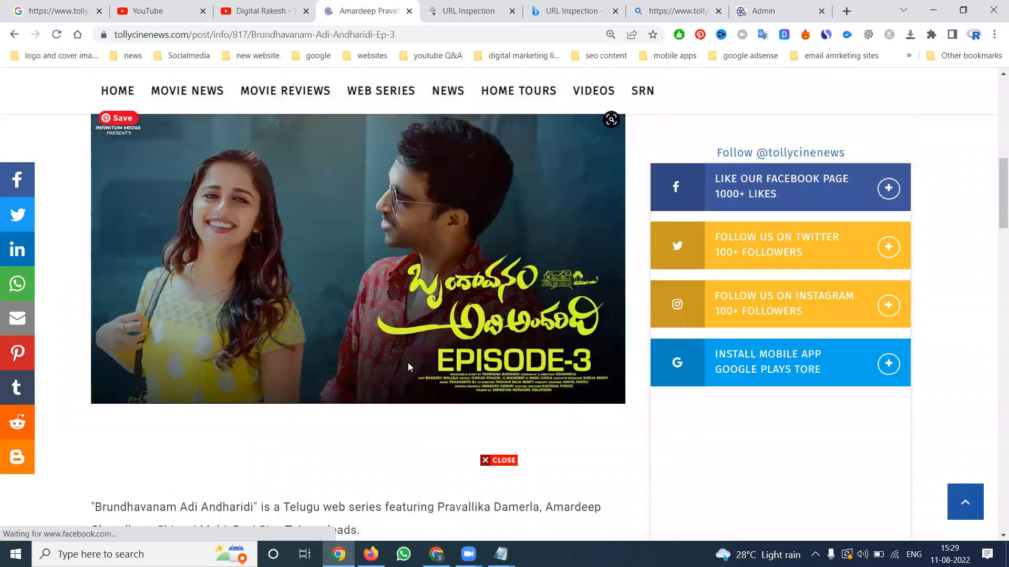
{"action": "scroll", "coordinate": [408, 367], "scroll_direction": "down", "scroll_amount": 9}
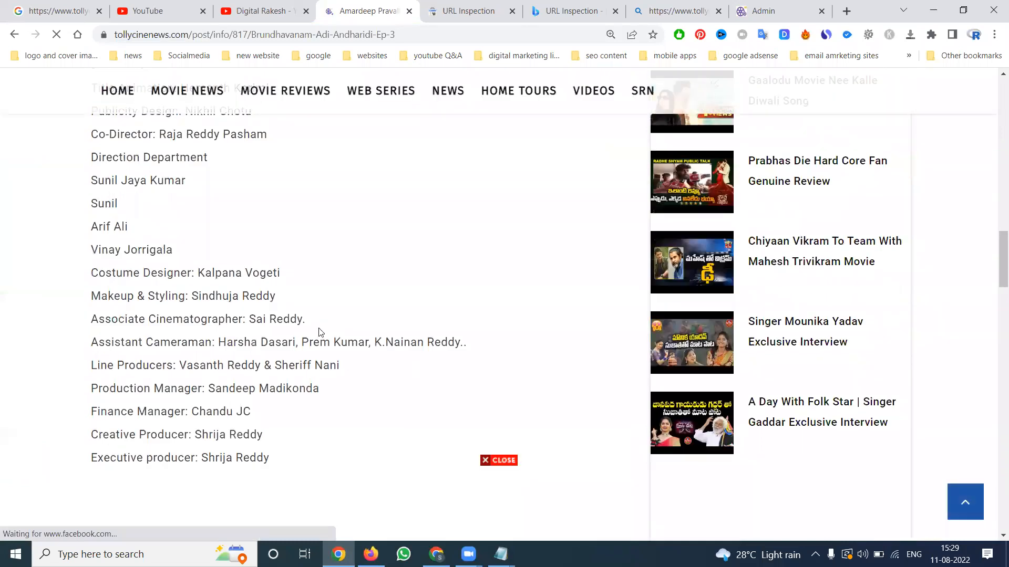
{"action": "scroll", "coordinate": [320, 332], "scroll_direction": "up", "scroll_amount": 9}
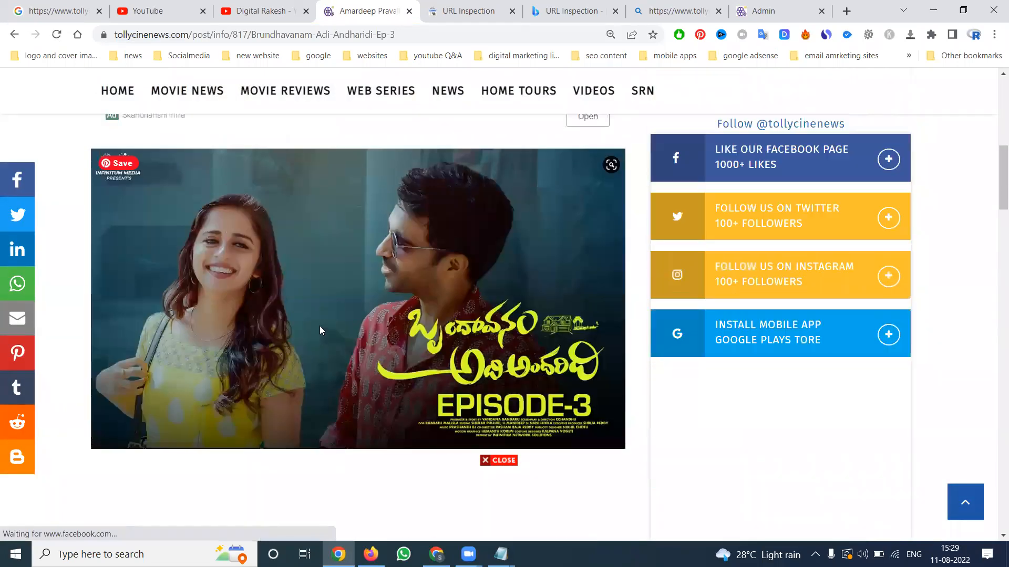
{"action": "key", "text": "F5"}
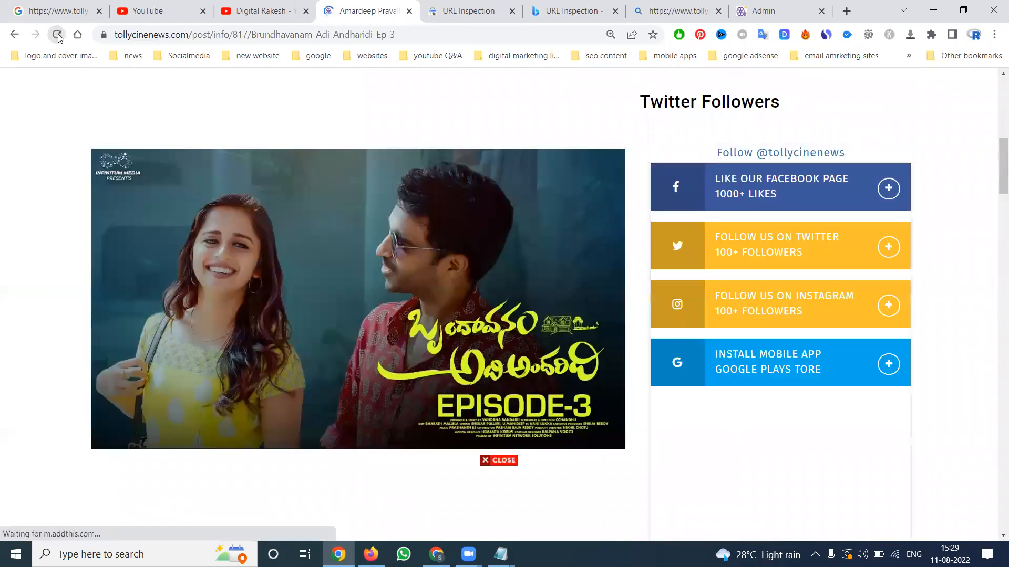
{"action": "left_click", "coordinate": [59, 37]}
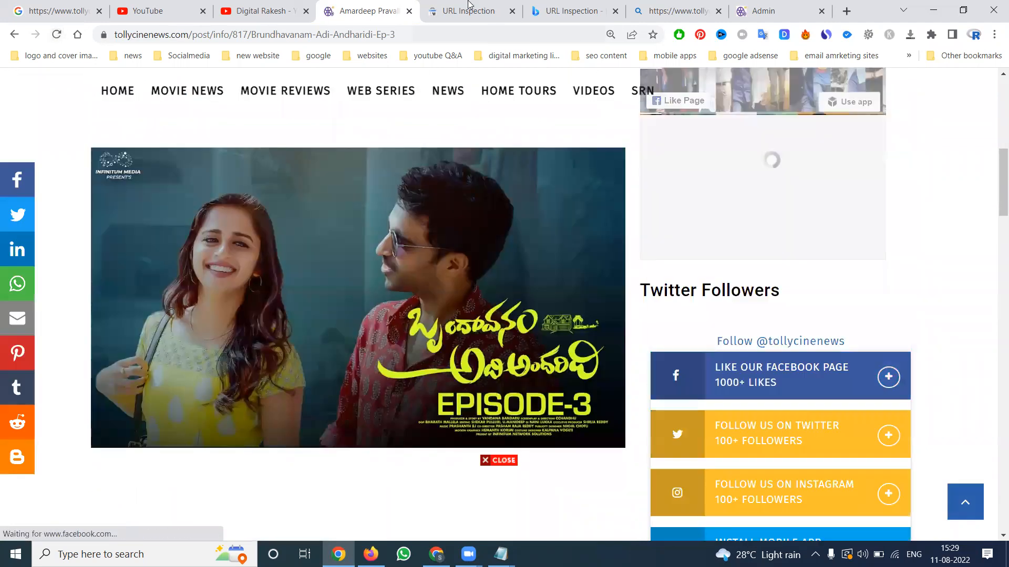
{"action": "left_click", "coordinate": [469, 4]}
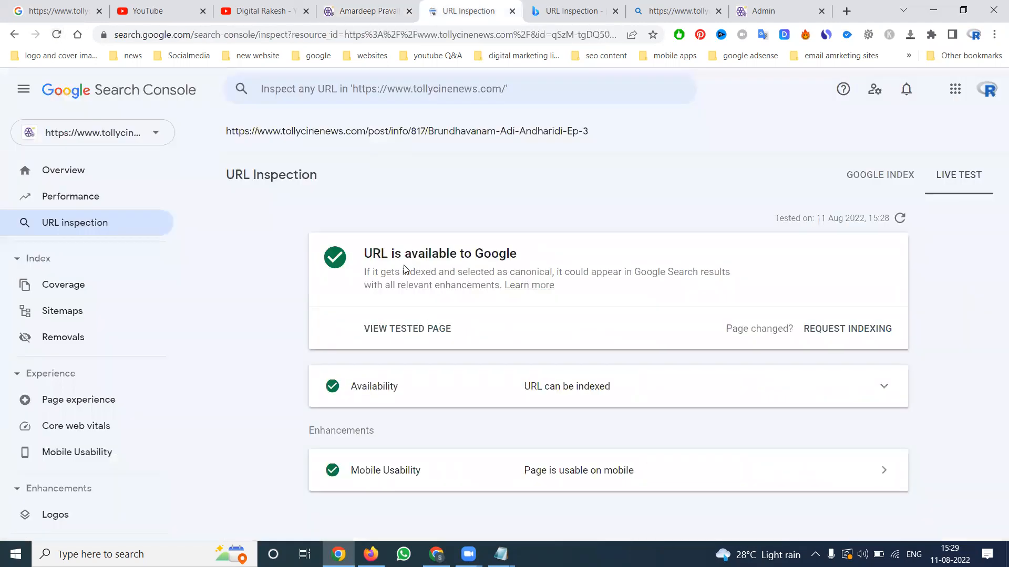
Copy the opening sentence of the Ep 3 post's description and start a Facebook share of the post with it as the message
{"action": "left_click", "coordinate": [363, 6]}
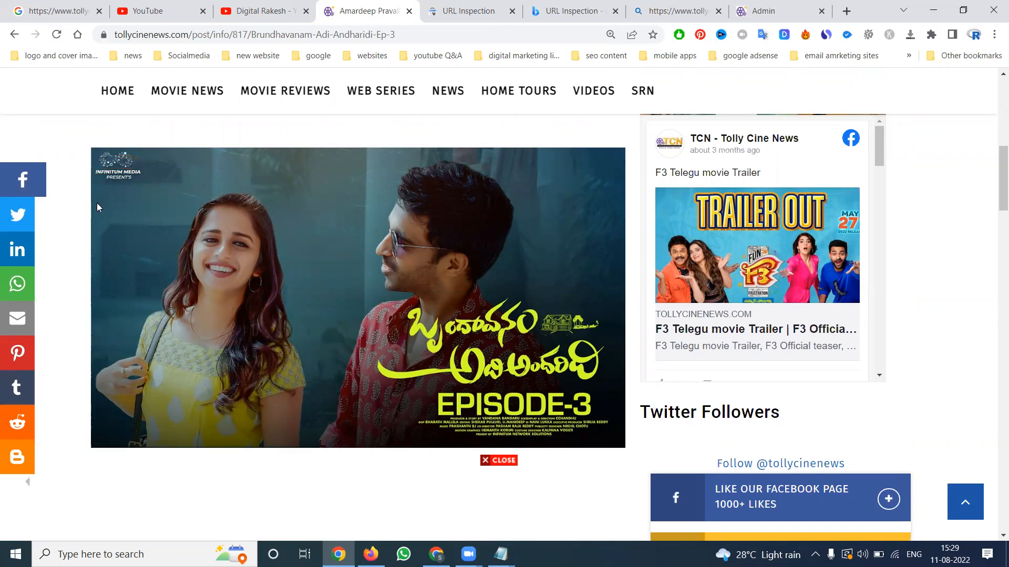
{"action": "scroll", "coordinate": [257, 276], "scroll_direction": "down", "scroll_amount": 4}
{"action": "left_click_drag", "start_coordinate": [380, 378], "coordinate": [92, 352]}
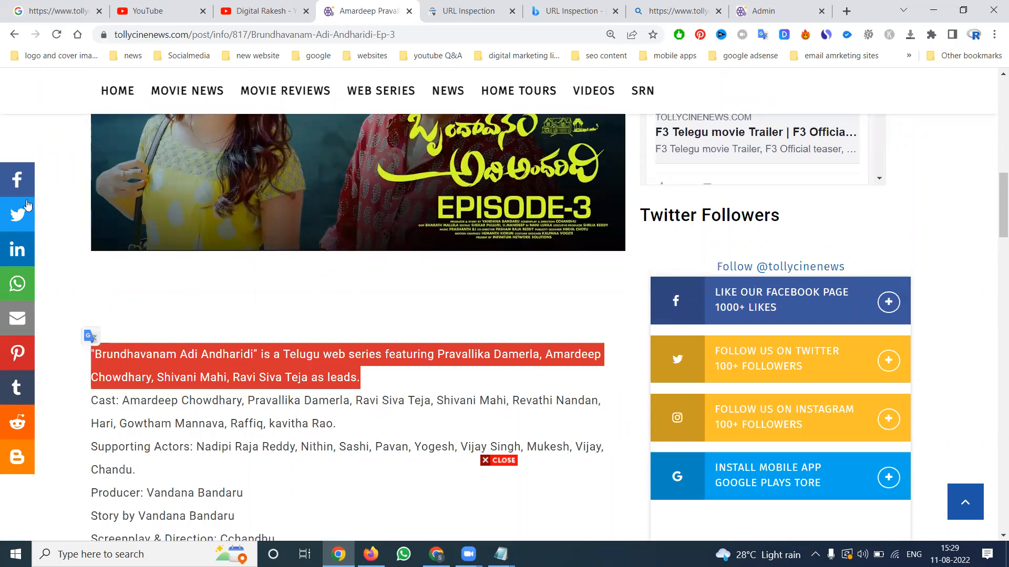
{"action": "left_click", "coordinate": [17, 180]}
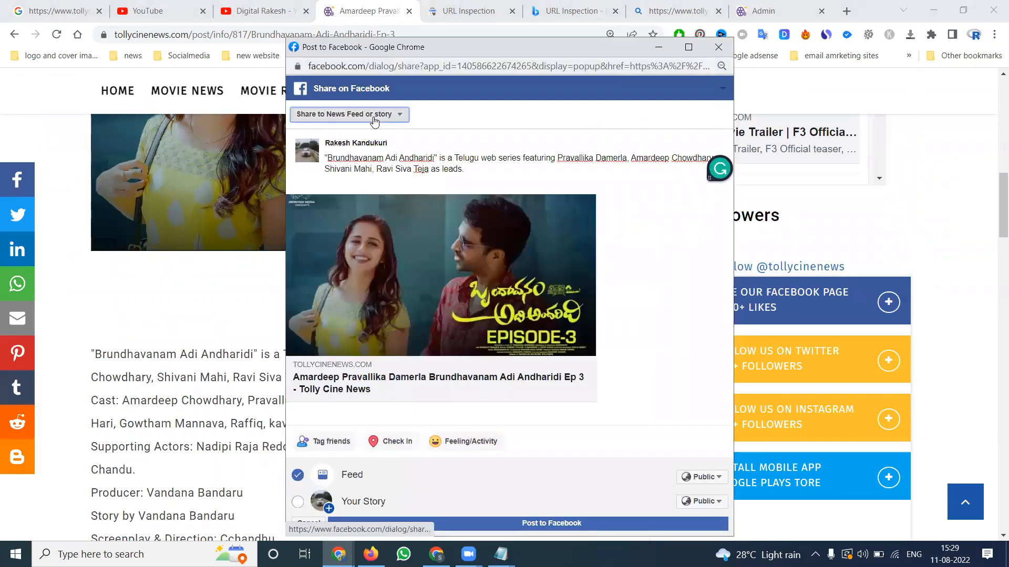
Set the share to a managed Page, choose TCN - Tolly Cine News and publish the post to Facebook
{"action": "left_click", "coordinate": [375, 115]}
{"action": "left_click", "coordinate": [376, 188]}
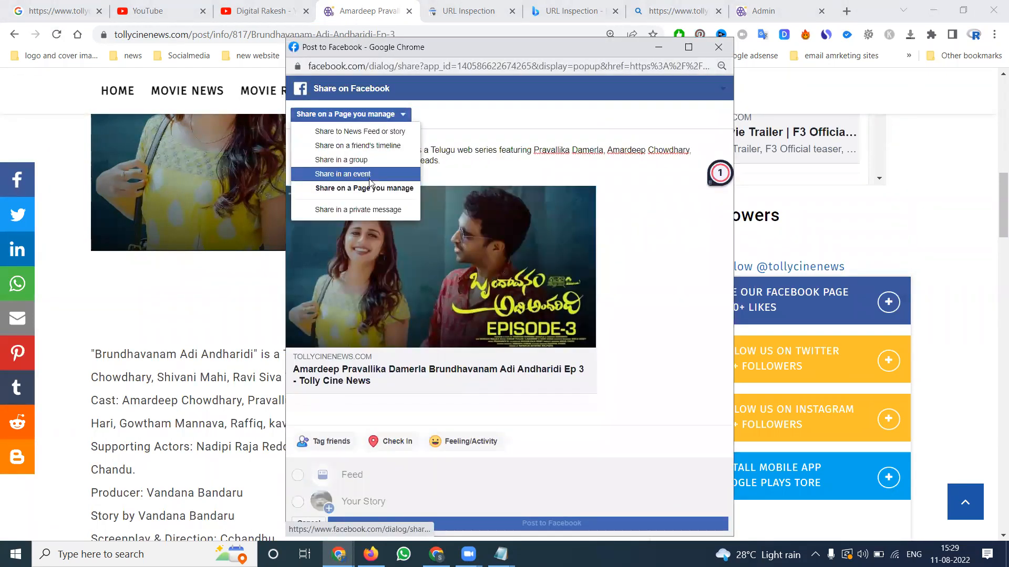
{"action": "left_click", "coordinate": [345, 141]}
{"action": "scroll", "coordinate": [348, 184], "scroll_direction": "down", "scroll_amount": 10}
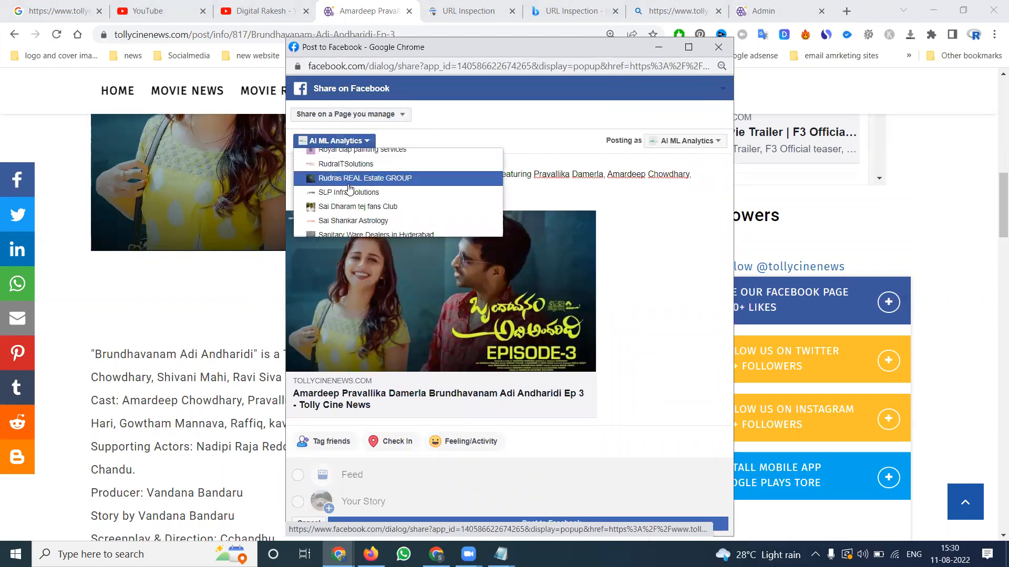
{"action": "scroll", "coordinate": [349, 188], "scroll_direction": "up", "scroll_amount": 3}
{"action": "scroll", "coordinate": [349, 188], "scroll_direction": "down", "scroll_amount": 3}
{"action": "scroll", "coordinate": [350, 188], "scroll_direction": "down", "scroll_amount": 2}
{"action": "left_click", "coordinate": [344, 193]}
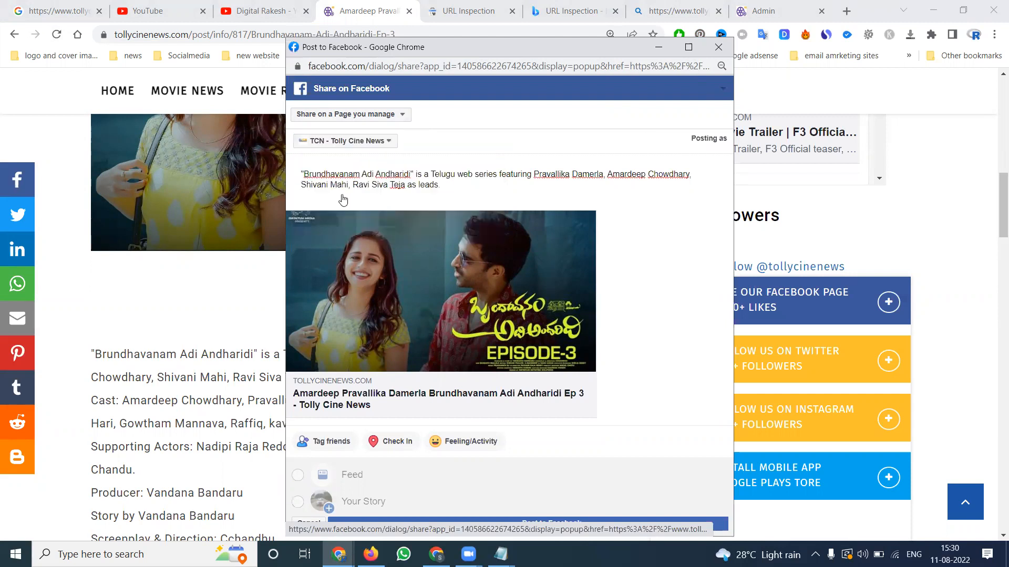
{"action": "left_click", "coordinate": [431, 523]}
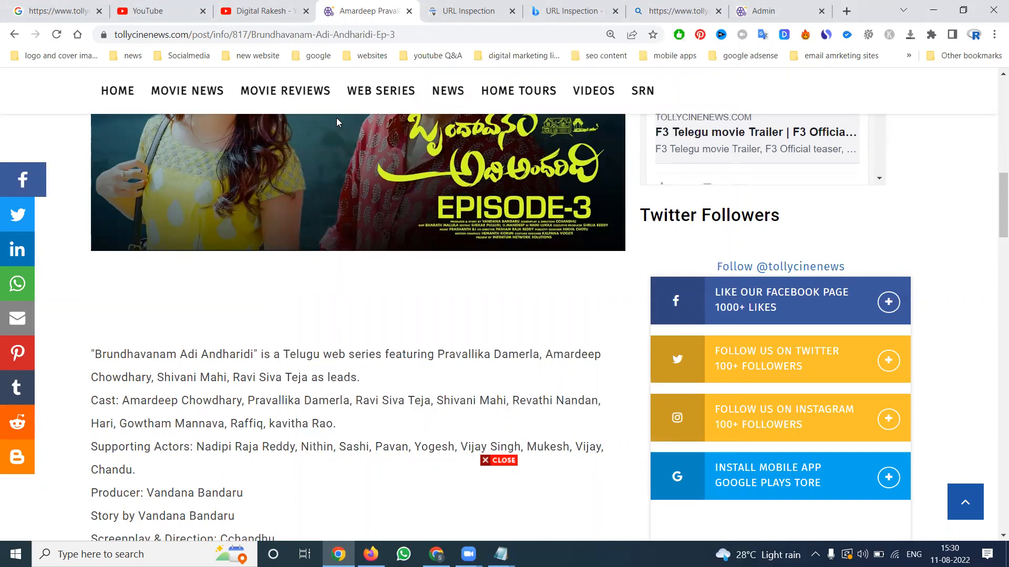
Look over the Ep 3 post again and compare its live inspection results in Google Search Console and Bing Webmaster Tools
{"action": "scroll", "coordinate": [395, 245], "scroll_direction": "up", "scroll_amount": 6}
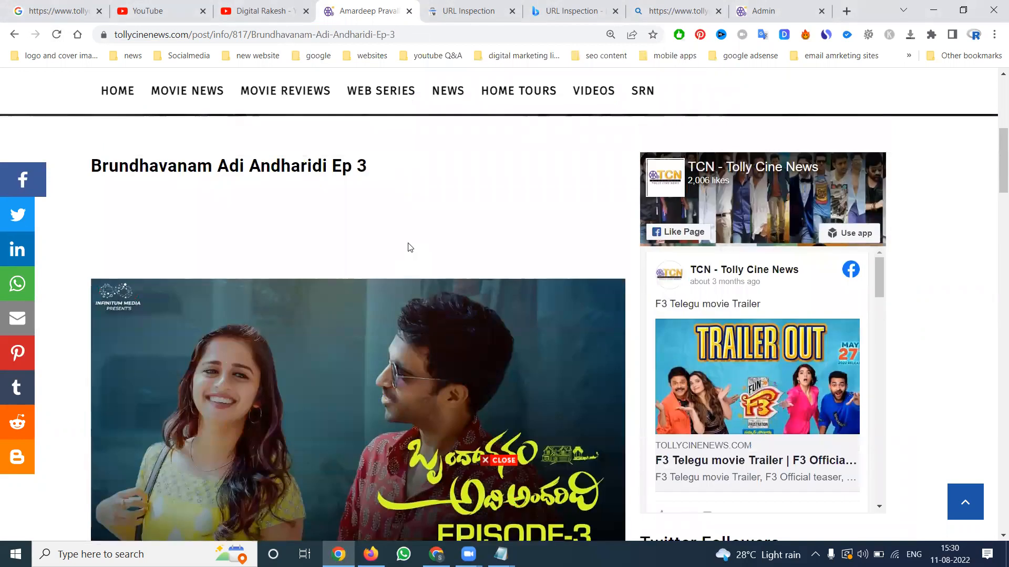
{"action": "scroll", "coordinate": [409, 242], "scroll_direction": "down", "scroll_amount": 2}
{"action": "left_click", "coordinate": [448, 4]}
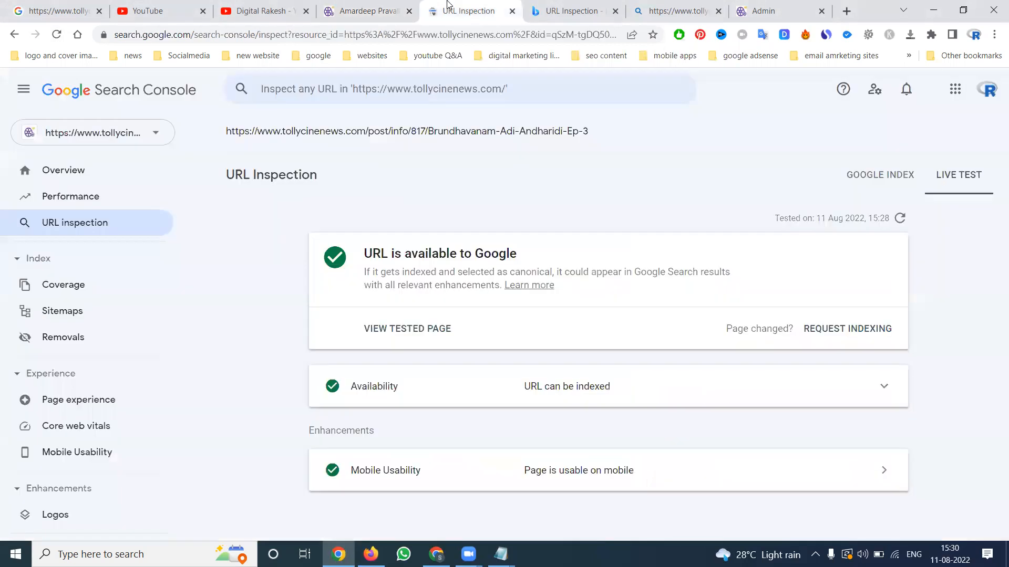
{"action": "left_click", "coordinate": [560, 5]}
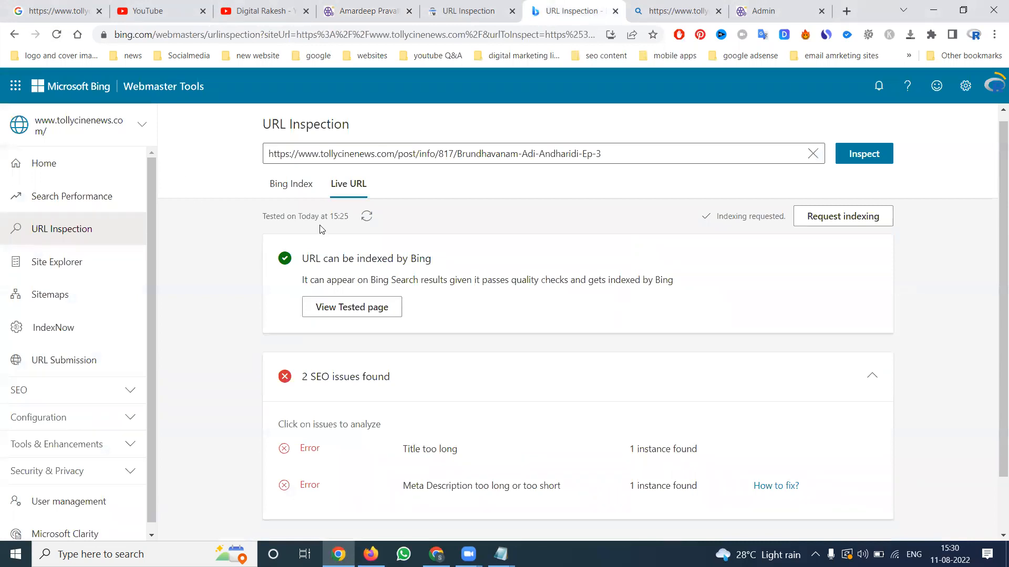
Show Avg. CTR, Avg. Position, Crawl Requests, Crawl Errors and Indexed Pages in Bing's Search Performance report, and view its keyword list
{"action": "left_click", "coordinate": [101, 163]}
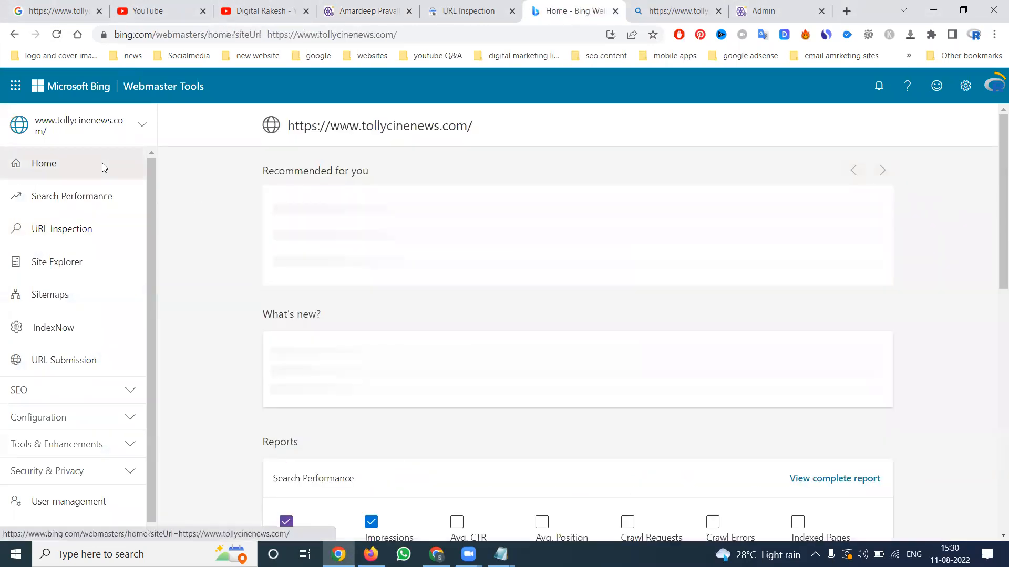
{"action": "left_click", "coordinate": [103, 198]}
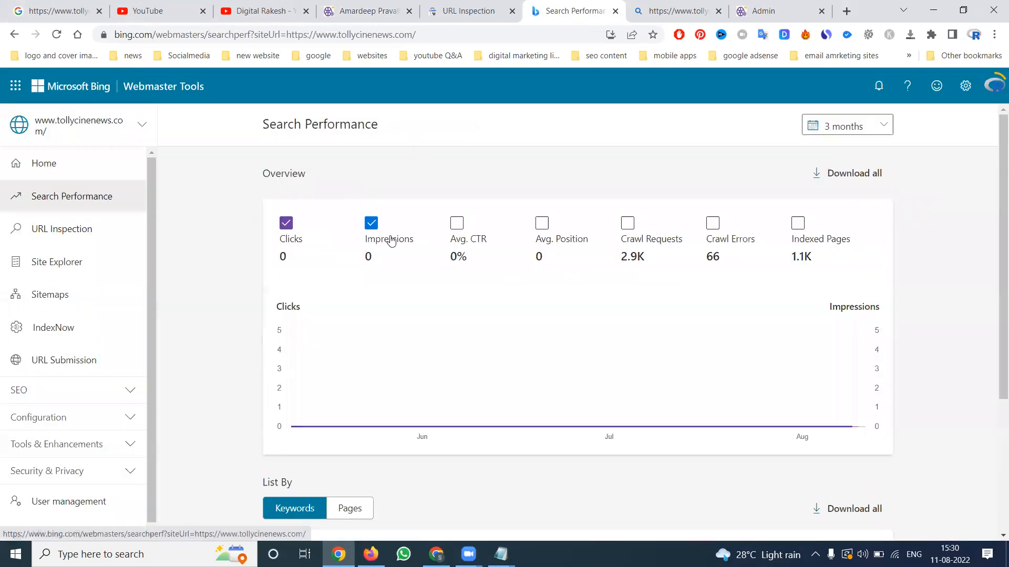
{"action": "left_click", "coordinate": [457, 224]}
{"action": "left_click", "coordinate": [541, 223]}
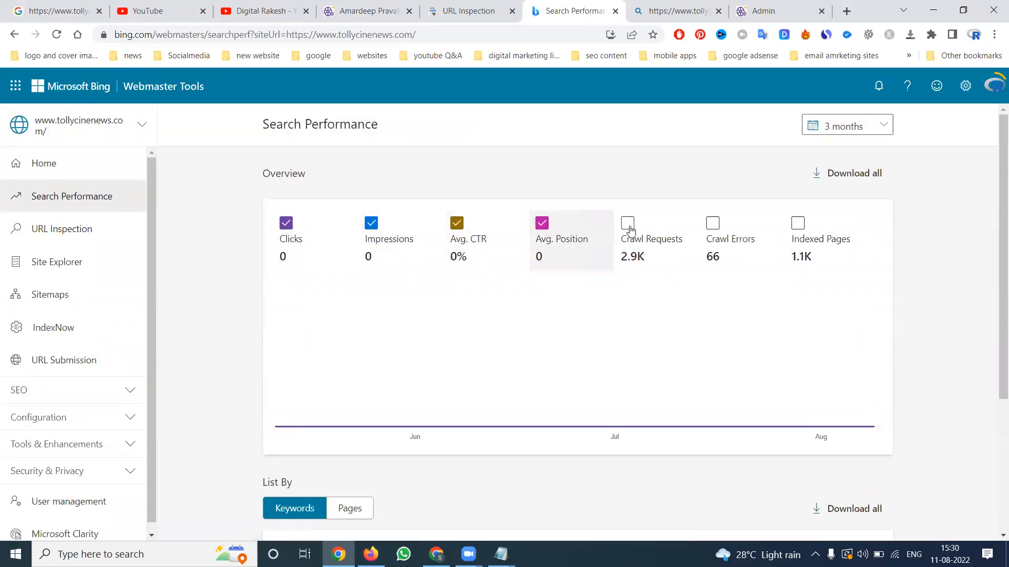
{"action": "left_click", "coordinate": [629, 225]}
{"action": "left_click", "coordinate": [712, 224]}
{"action": "left_click", "coordinate": [799, 224]}
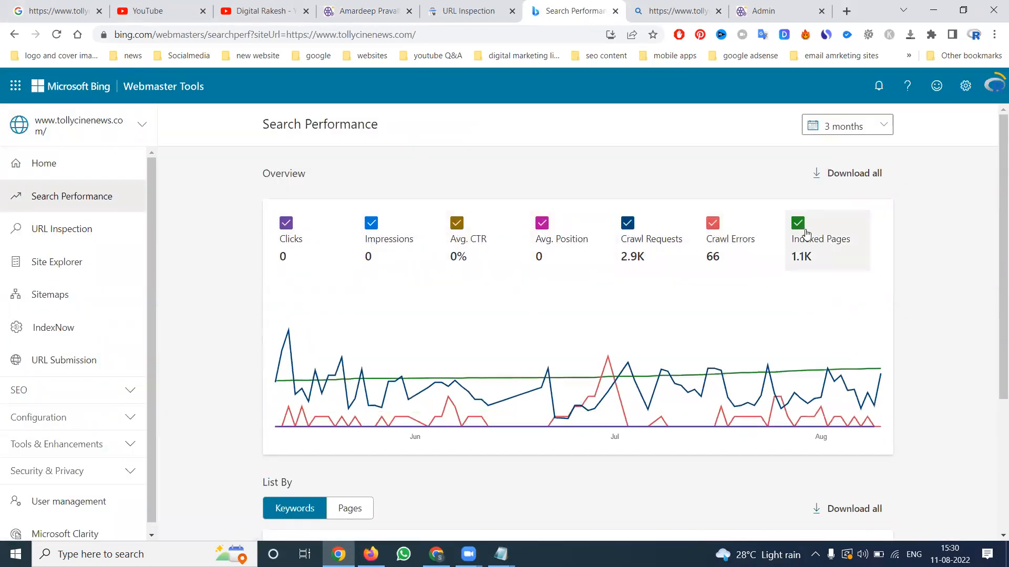
{"action": "scroll", "coordinate": [491, 236], "scroll_direction": "down", "scroll_amount": 4}
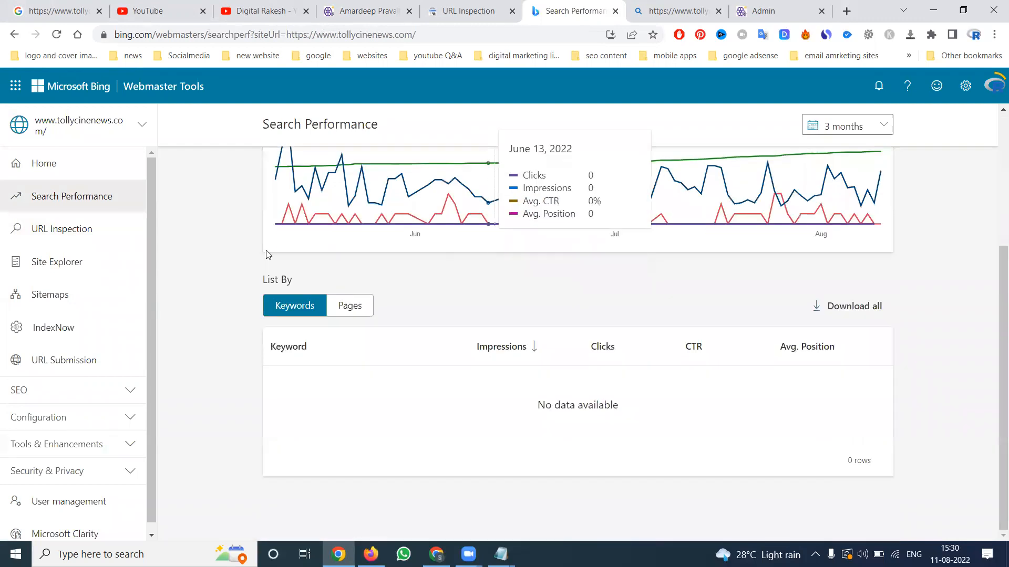
Browse the Site Explorer, Sitemaps and IndexNow sections of Bing Webmaster Tools, and return to URL Inspection
{"action": "left_click", "coordinate": [38, 262]}
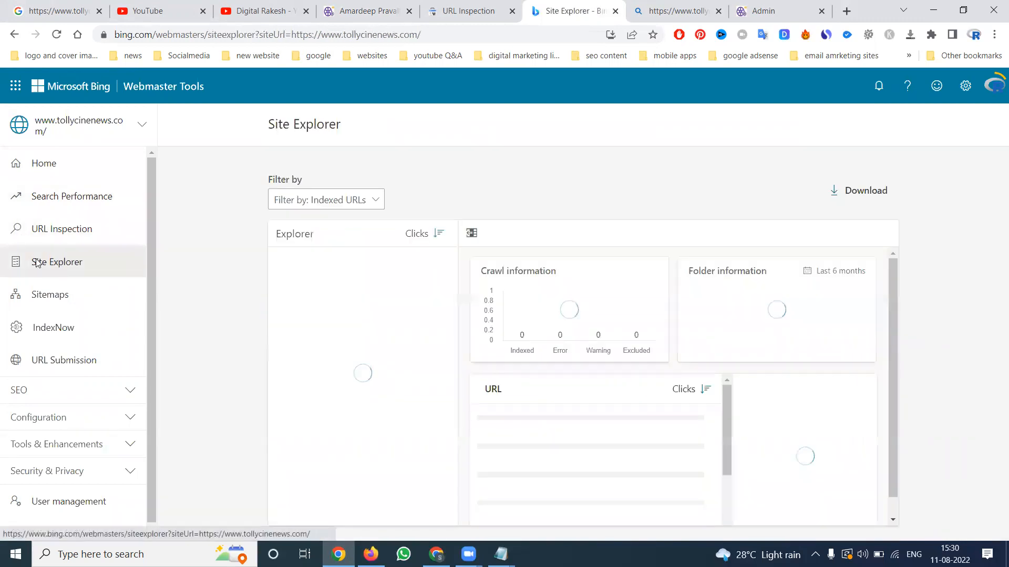
{"action": "left_click", "coordinate": [40, 292]}
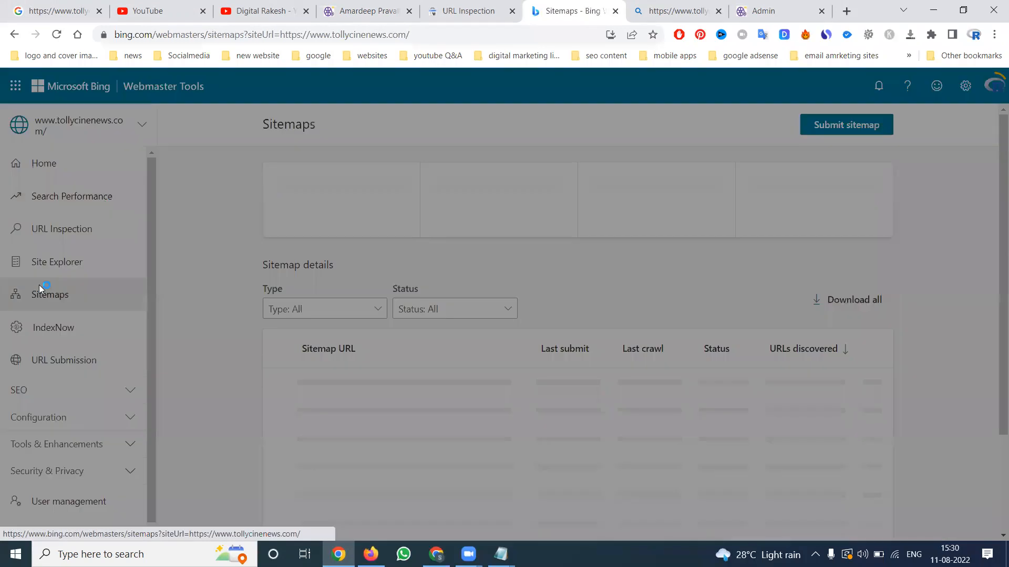
{"action": "left_click", "coordinate": [47, 328]}
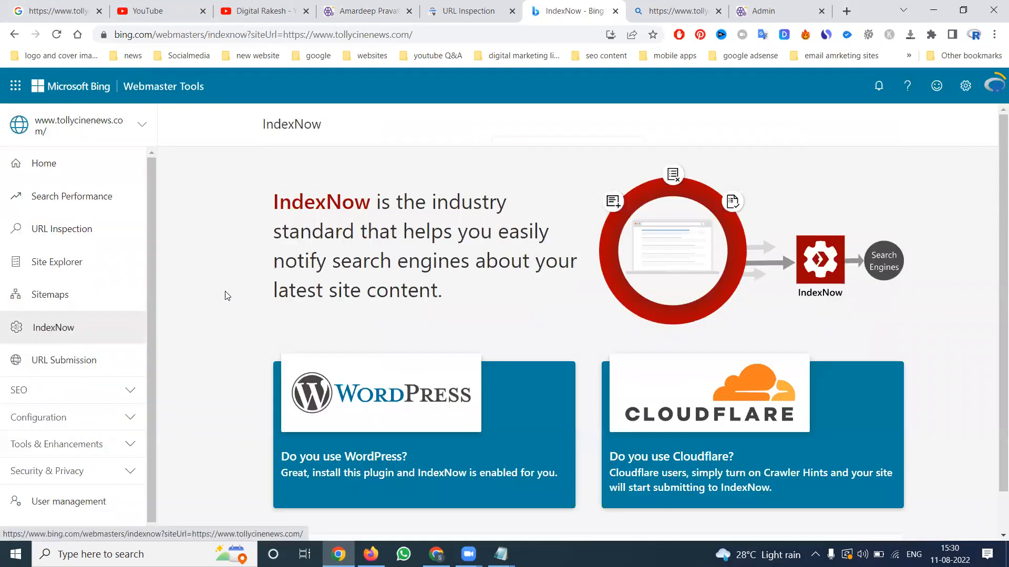
{"action": "scroll", "coordinate": [225, 292], "scroll_direction": "down", "scroll_amount": 1}
{"action": "scroll", "coordinate": [214, 293], "scroll_direction": "up", "scroll_amount": 1}
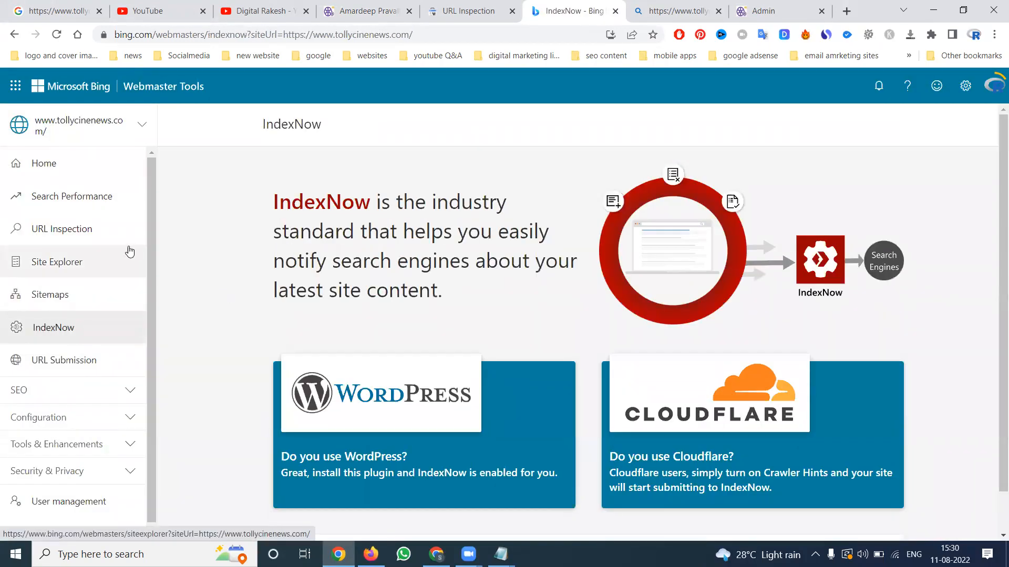
{"action": "left_click", "coordinate": [51, 231]}
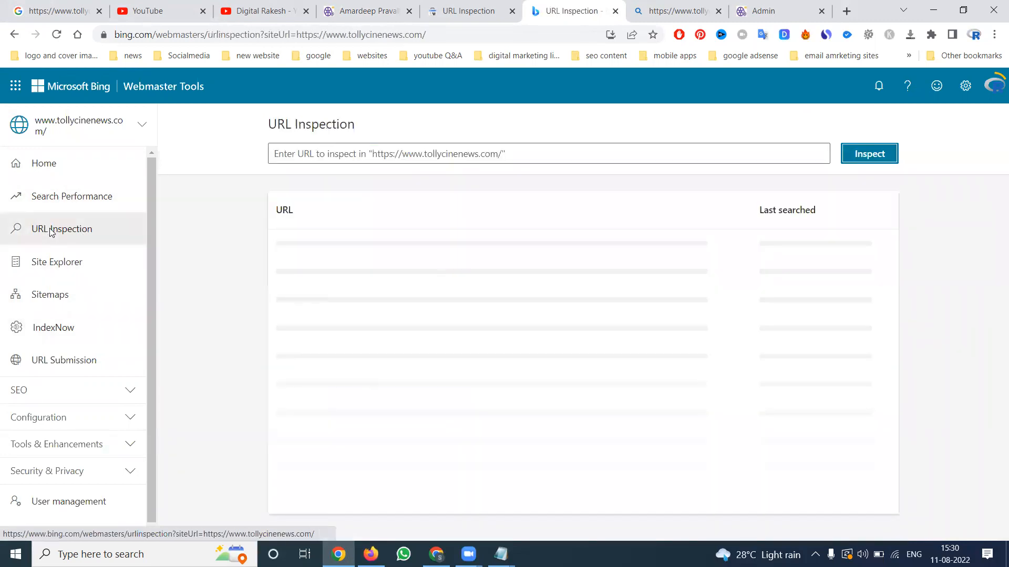
Examine the tested page's HTML, the availability details and the Mobile Usability report for the Ep 3 URL in Google Search Console
{"action": "key", "text": "ctrl+shift+Tab"}
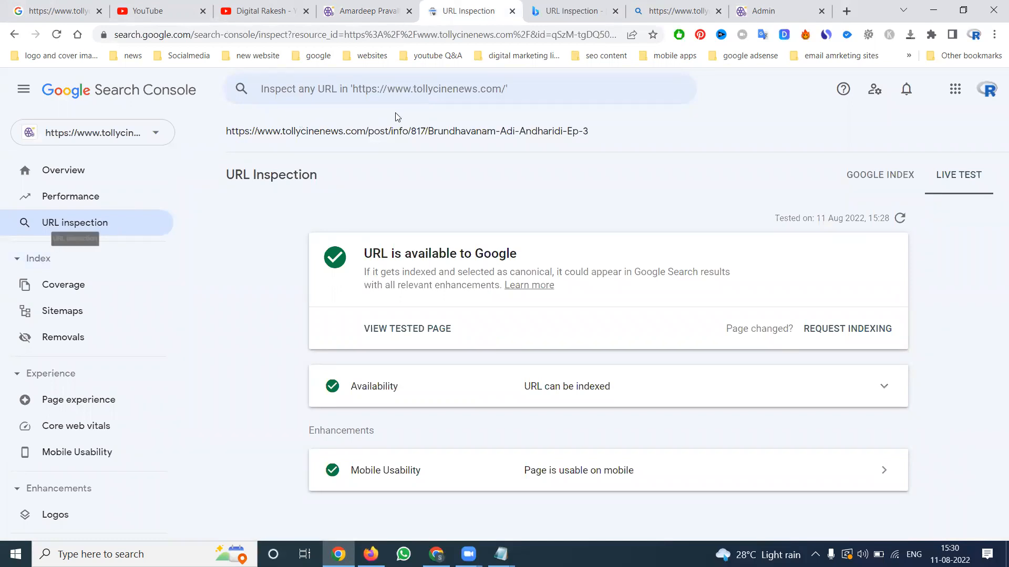
{"action": "left_click", "coordinate": [400, 329]}
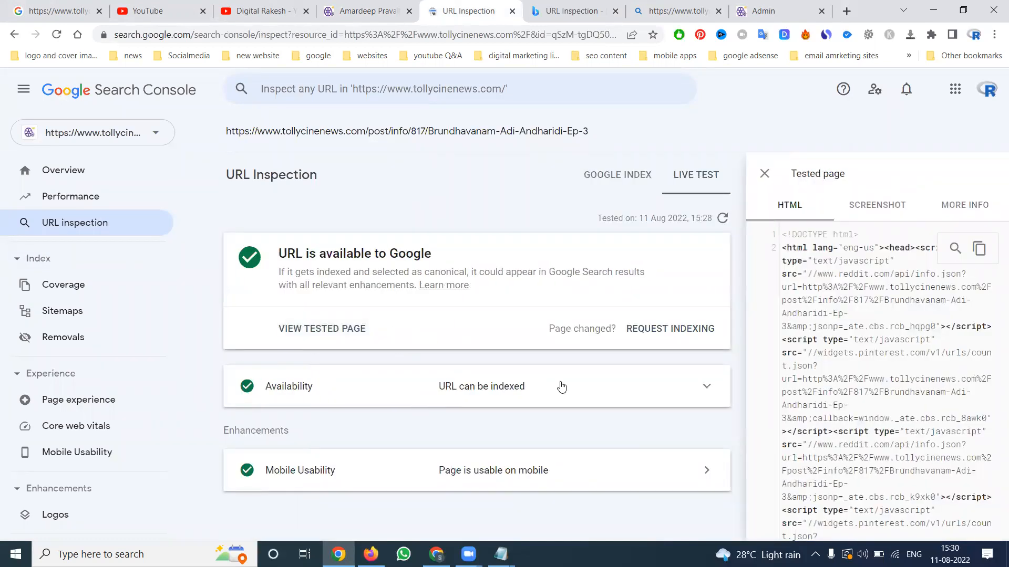
{"action": "double_click", "coordinate": [684, 384]}
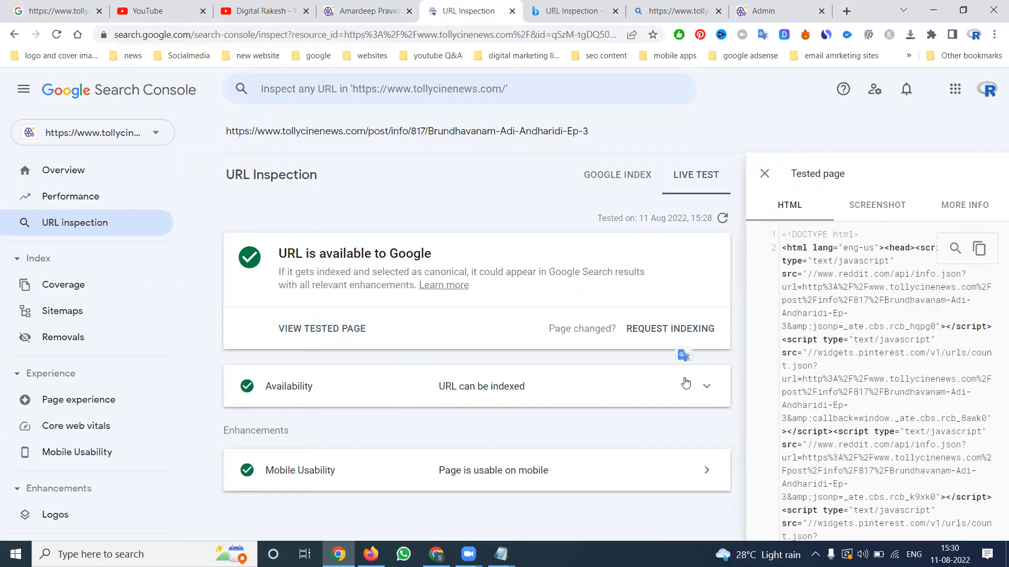
{"action": "left_click", "coordinate": [709, 390]}
{"action": "scroll", "coordinate": [657, 327], "scroll_direction": "down", "scroll_amount": 5}
{"action": "scroll", "coordinate": [640, 324], "scroll_direction": "down", "scroll_amount": 1}
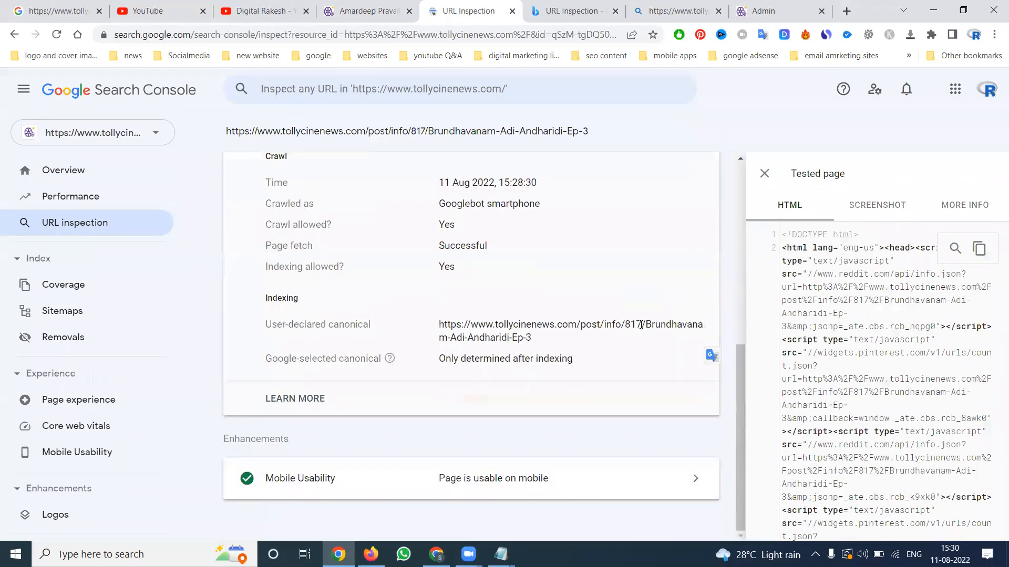
{"action": "left_click", "coordinate": [687, 480]}
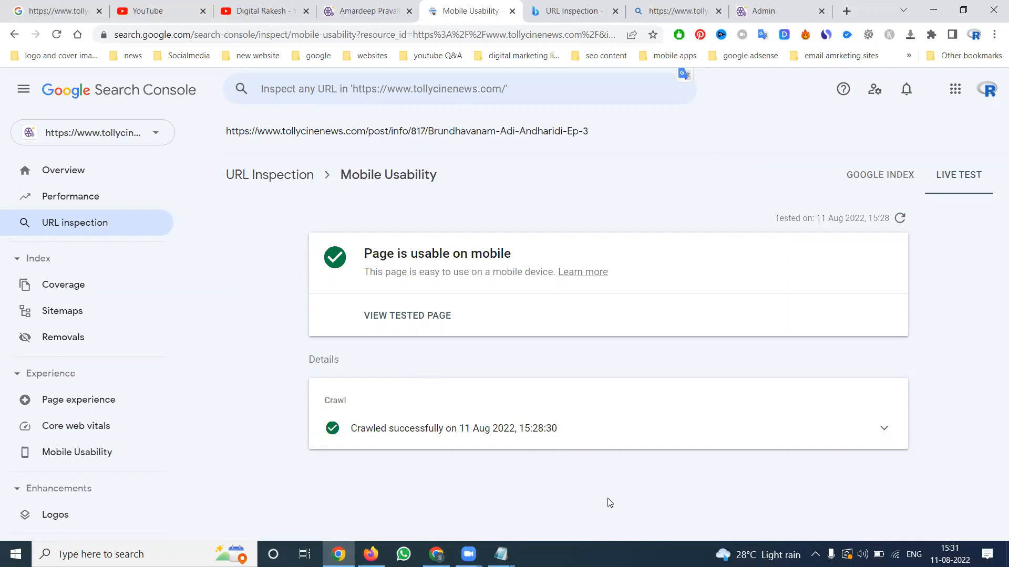
{"action": "left_click", "coordinate": [235, 18]}
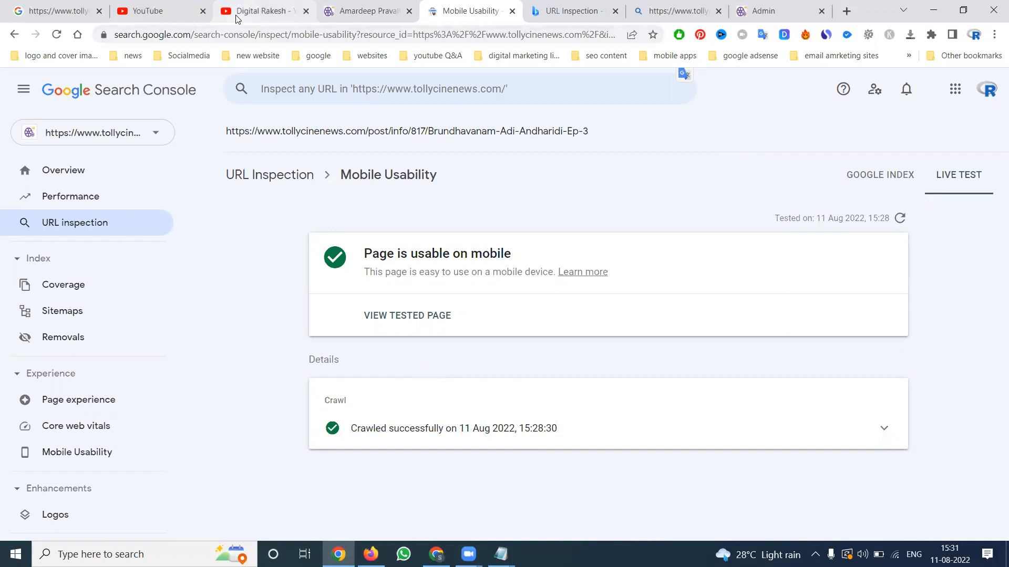